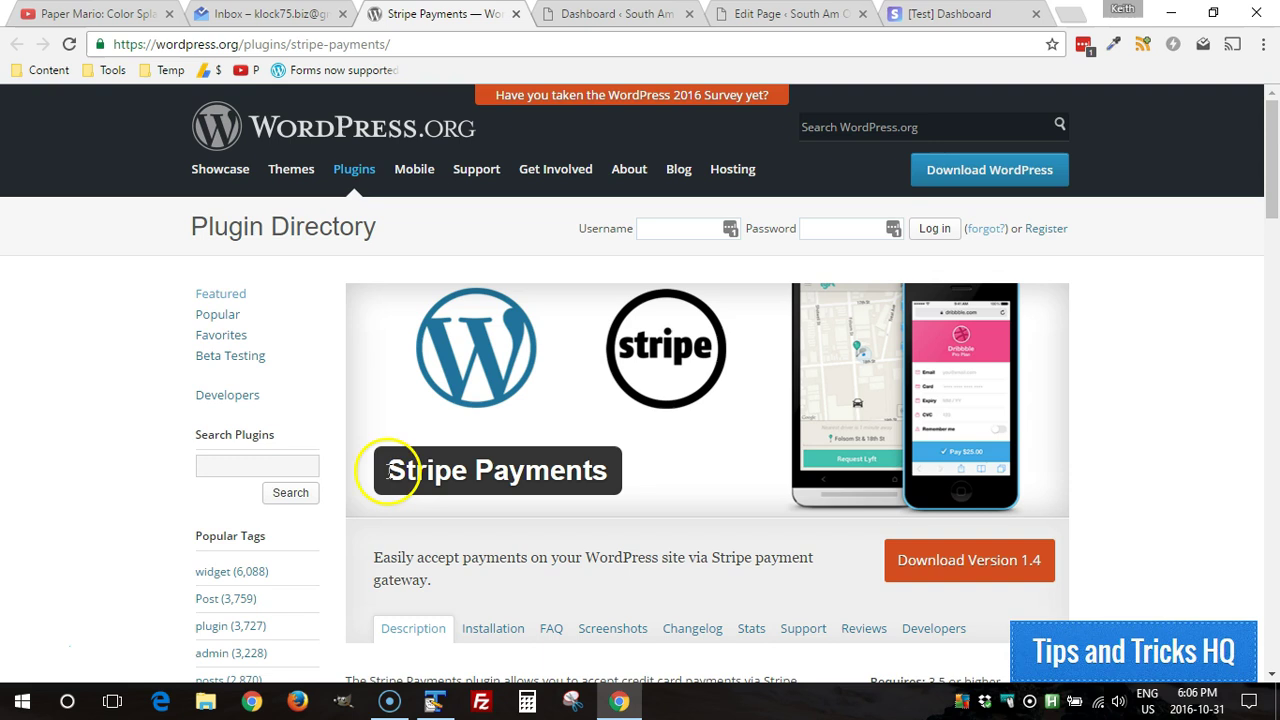
Download version 1.4 of the Stripe Payments plugin and switch to the South Am Online Shopping Mall dashboard.
left_click_drag(389, 470, 601, 471)
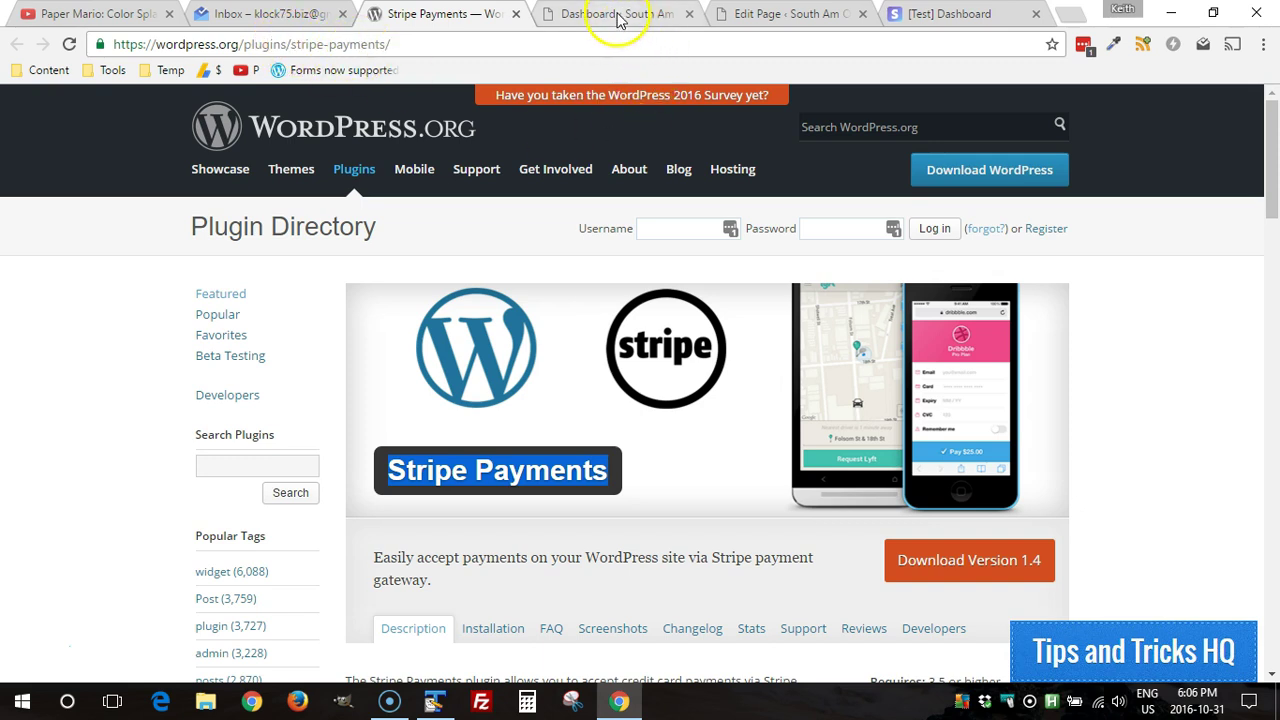
left_click(932, 563)
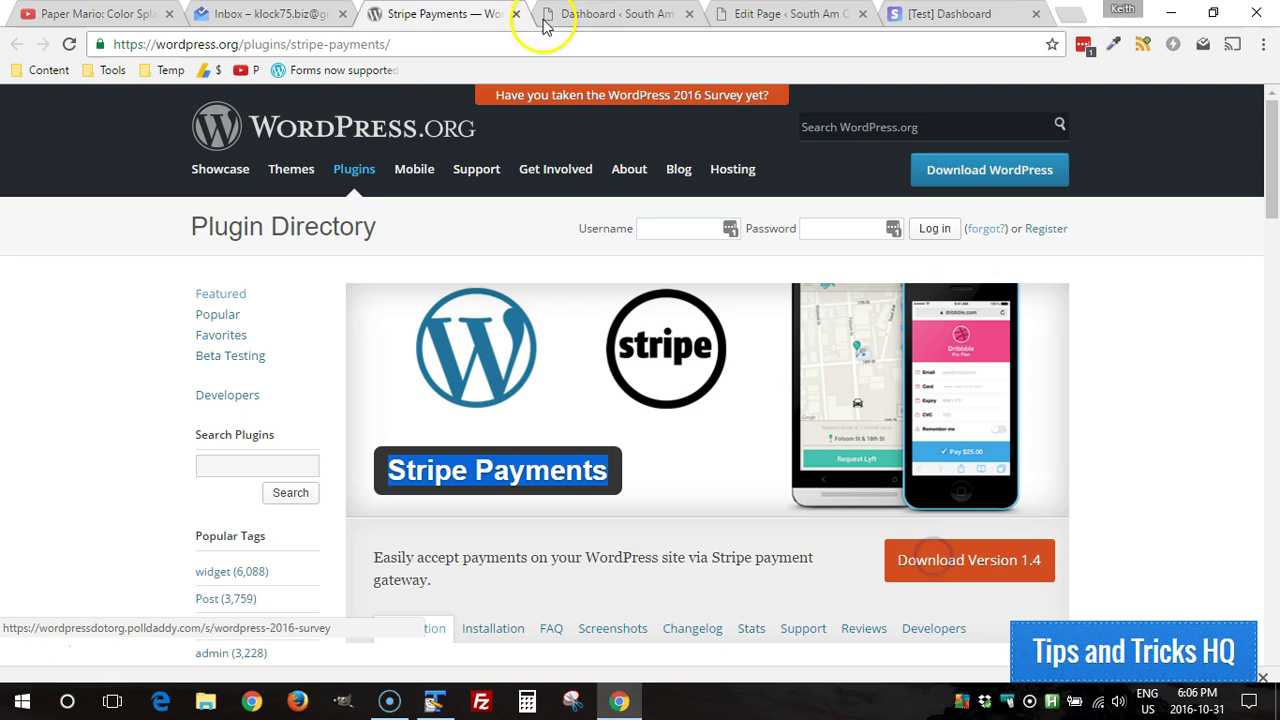
left_click(590, 14)
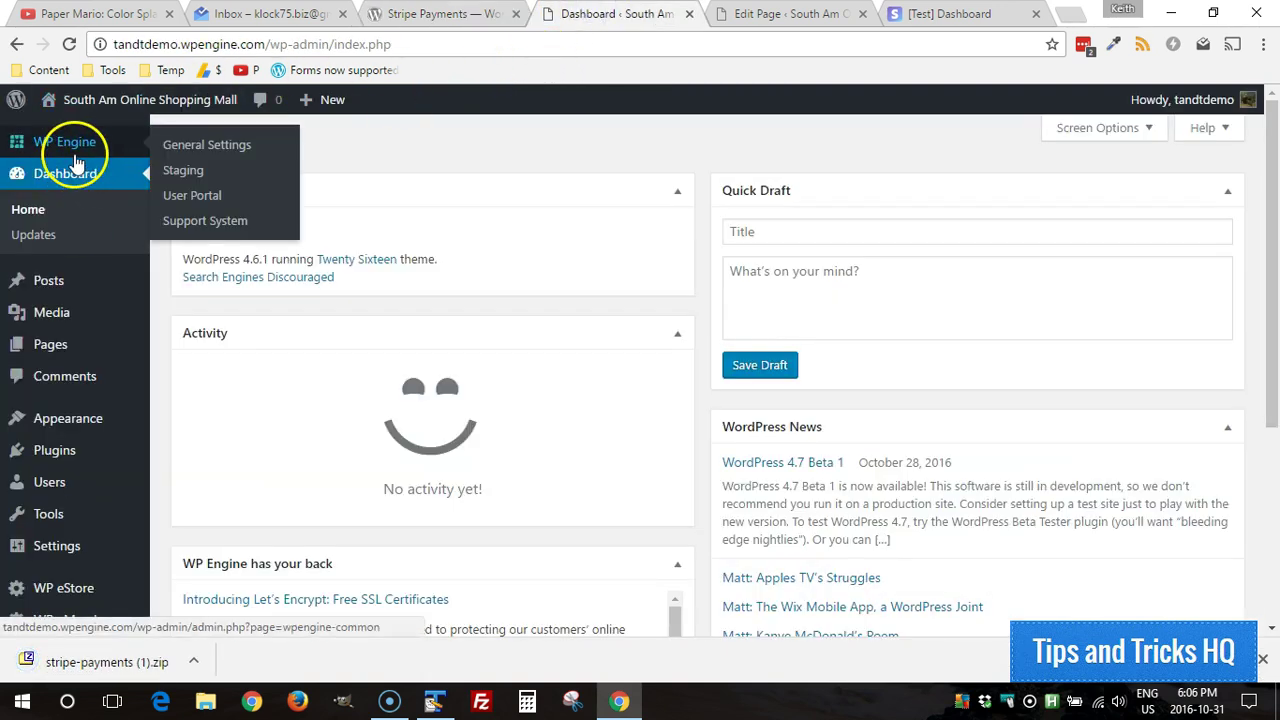
left_click(1262, 659)
Upload stripe-payments.zip as a new plugin on the site, install it and activate it.
mouse_move(94, 451)
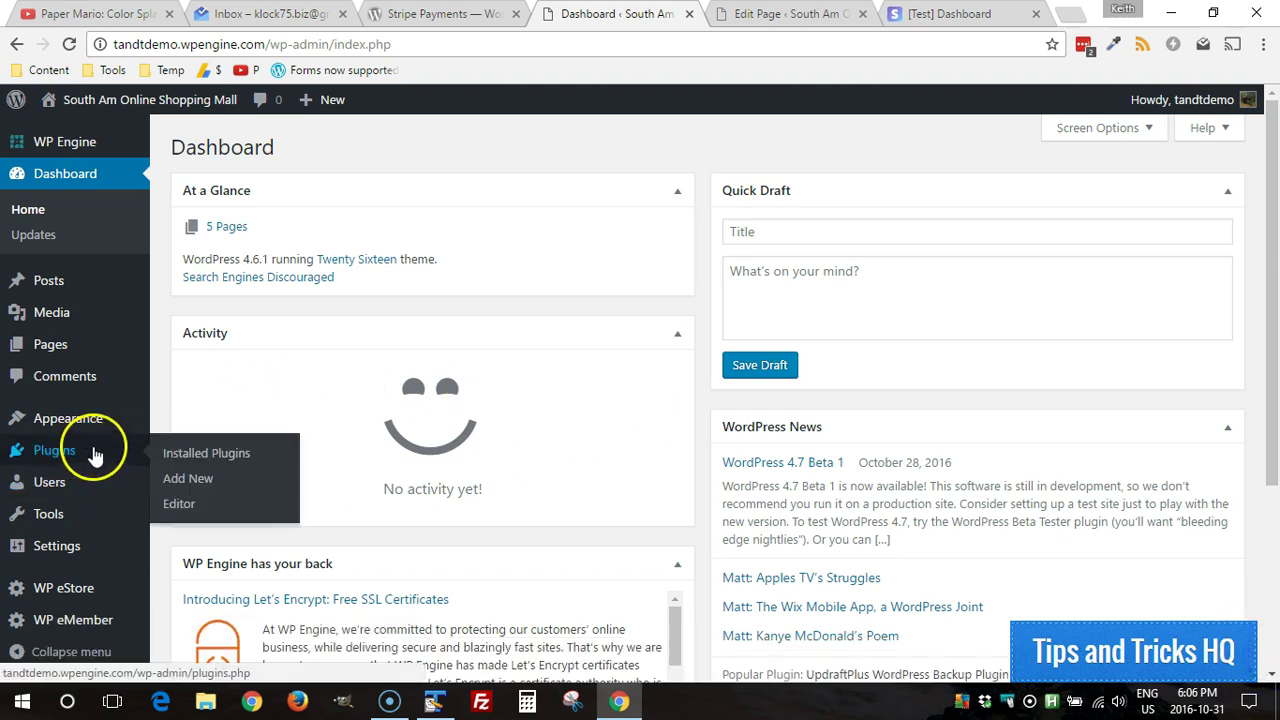
left_click(188, 478)
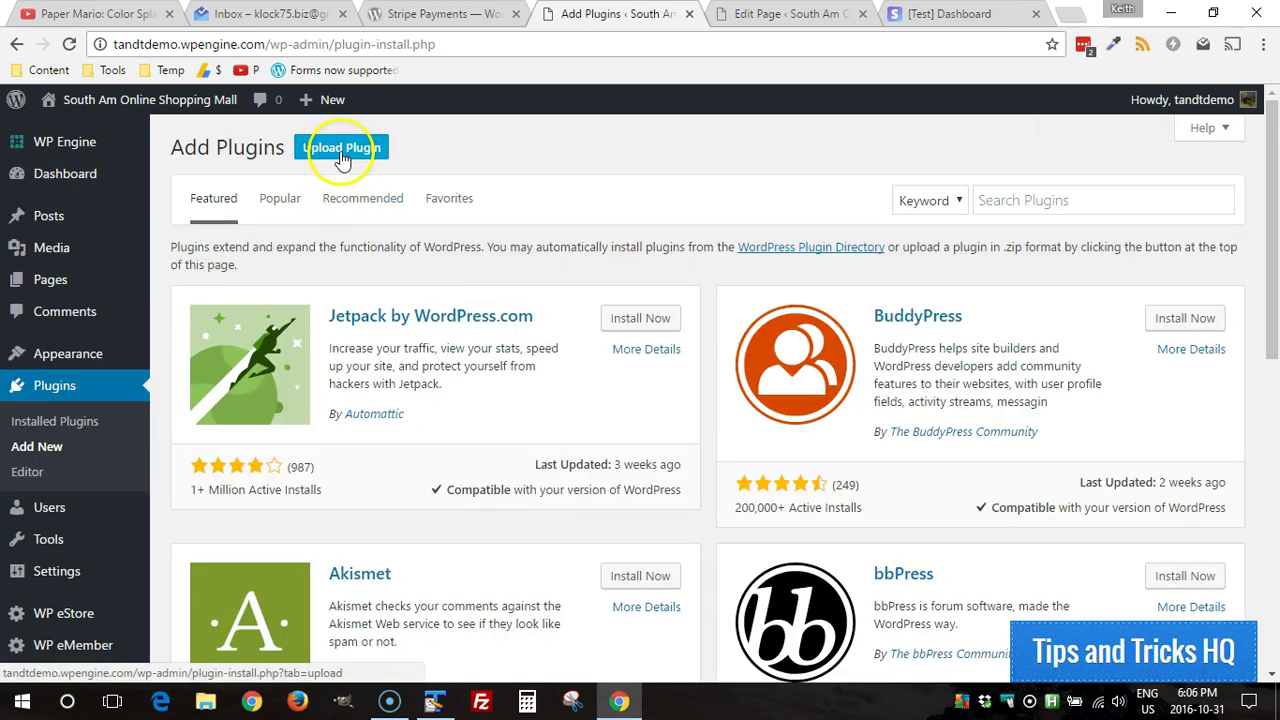
left_click(341, 152)
left_click(560, 317)
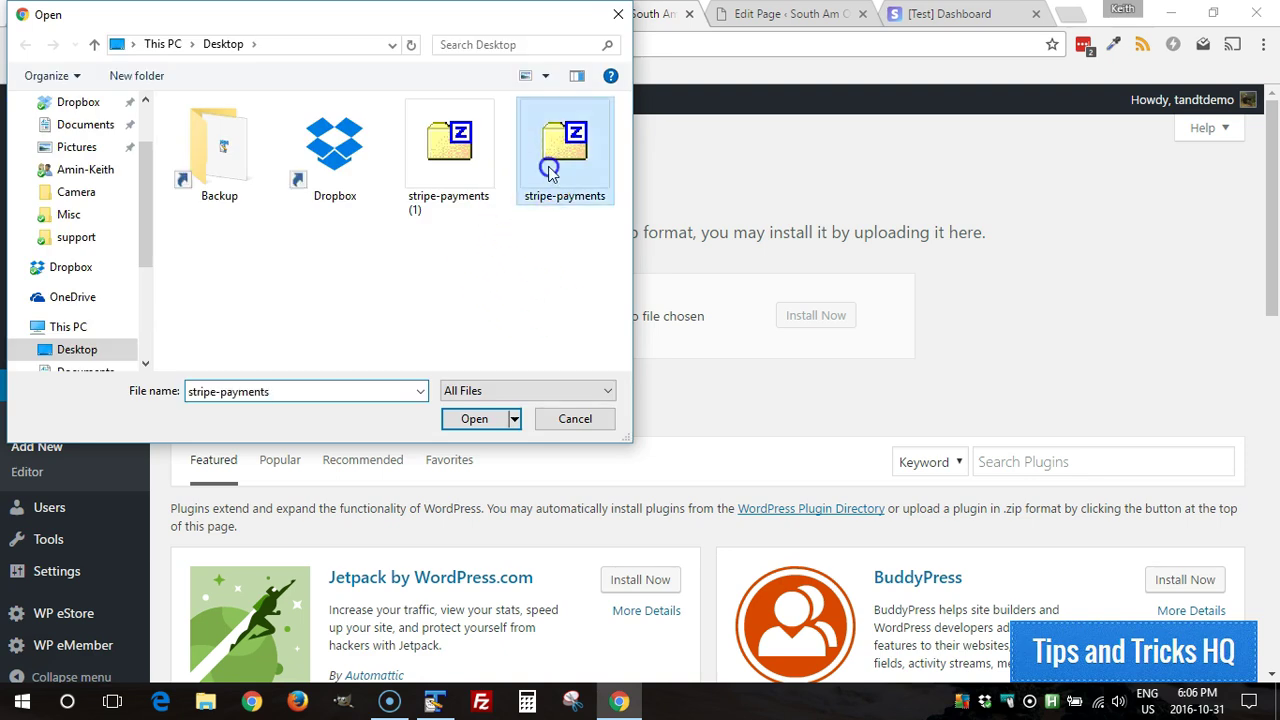
double_click(551, 175)
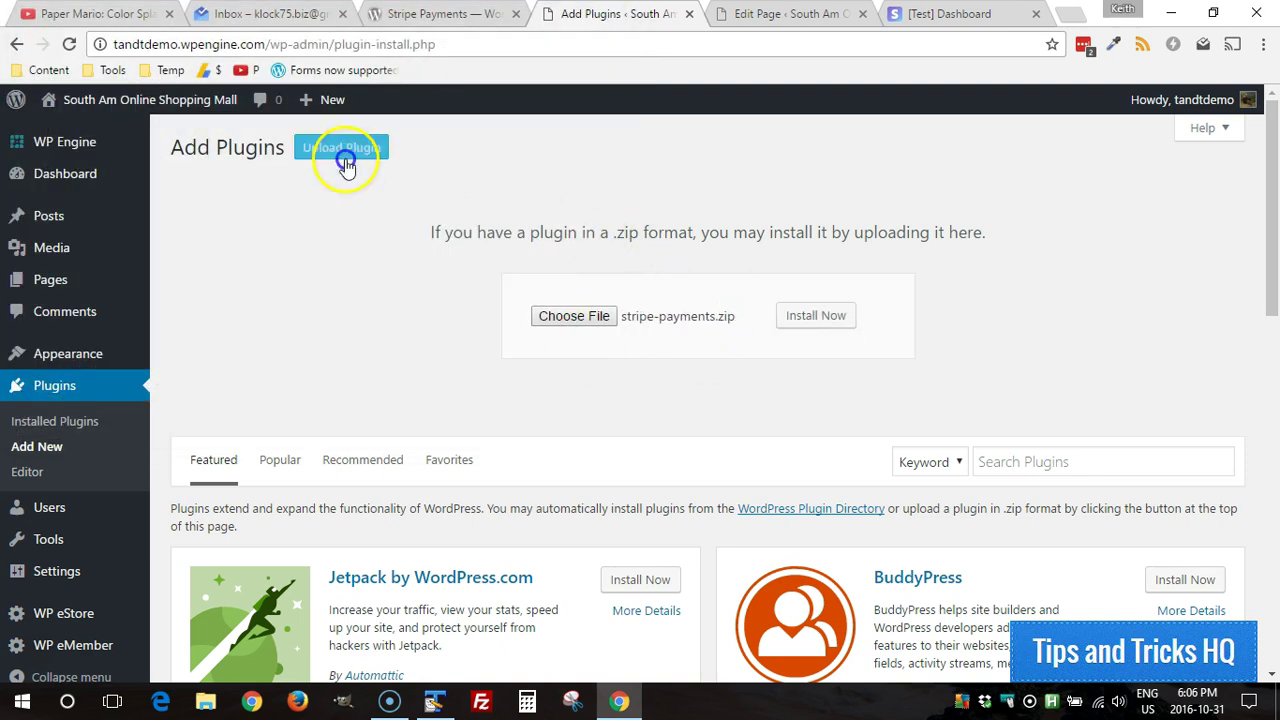
left_click(805, 315)
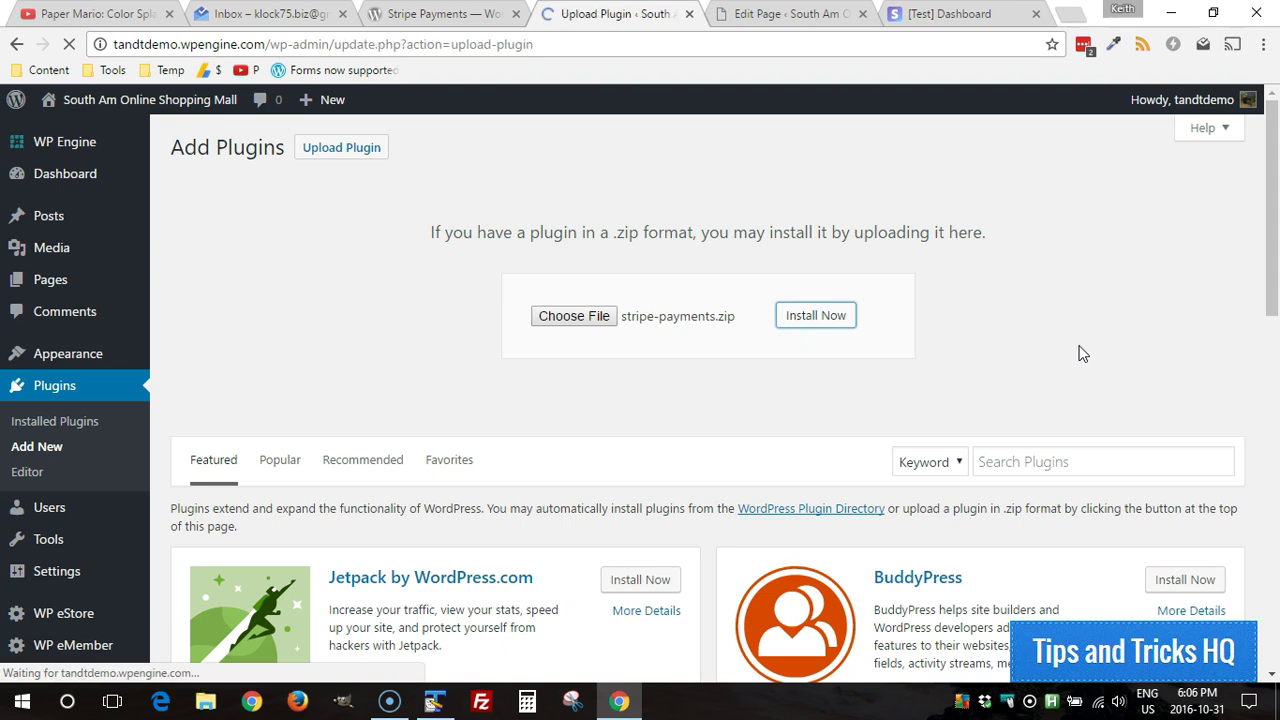
left_click(233, 277)
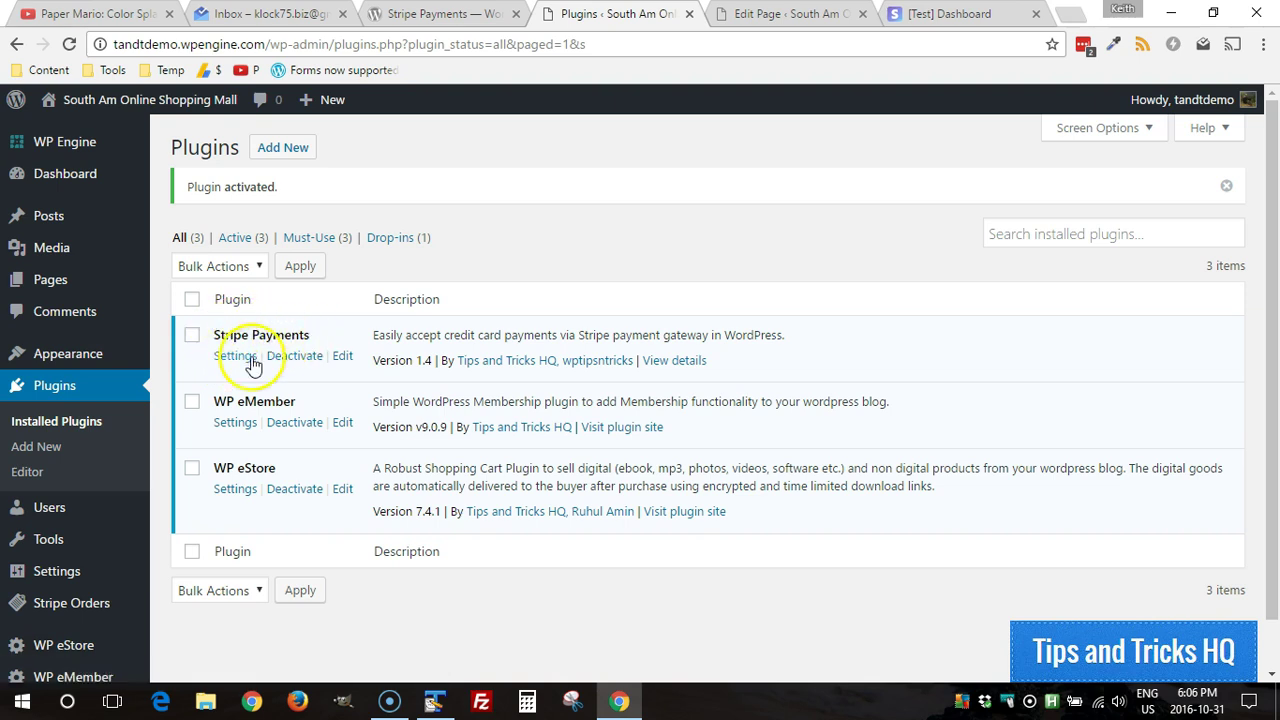
Open the Accept Stripe Payments settings and review the checkout result URL, currency code, button text and credentials.
scroll(130, 480, "down", 1)
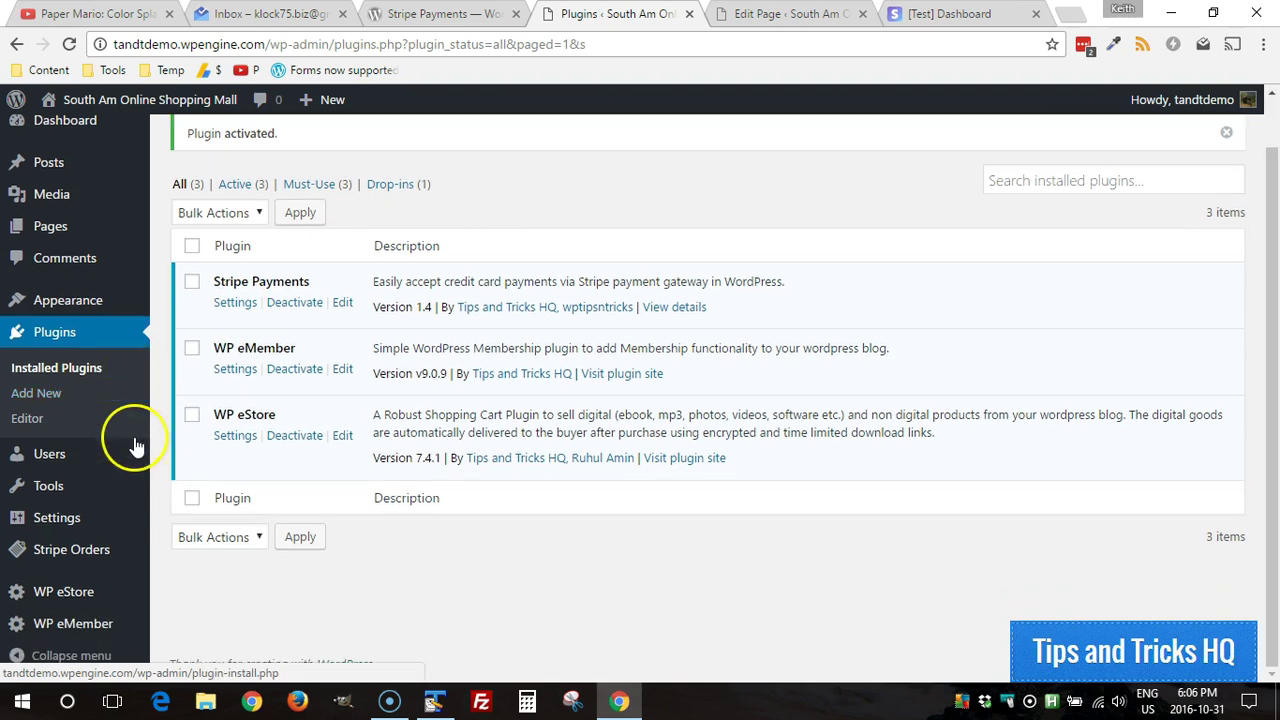
mouse_move(78, 530)
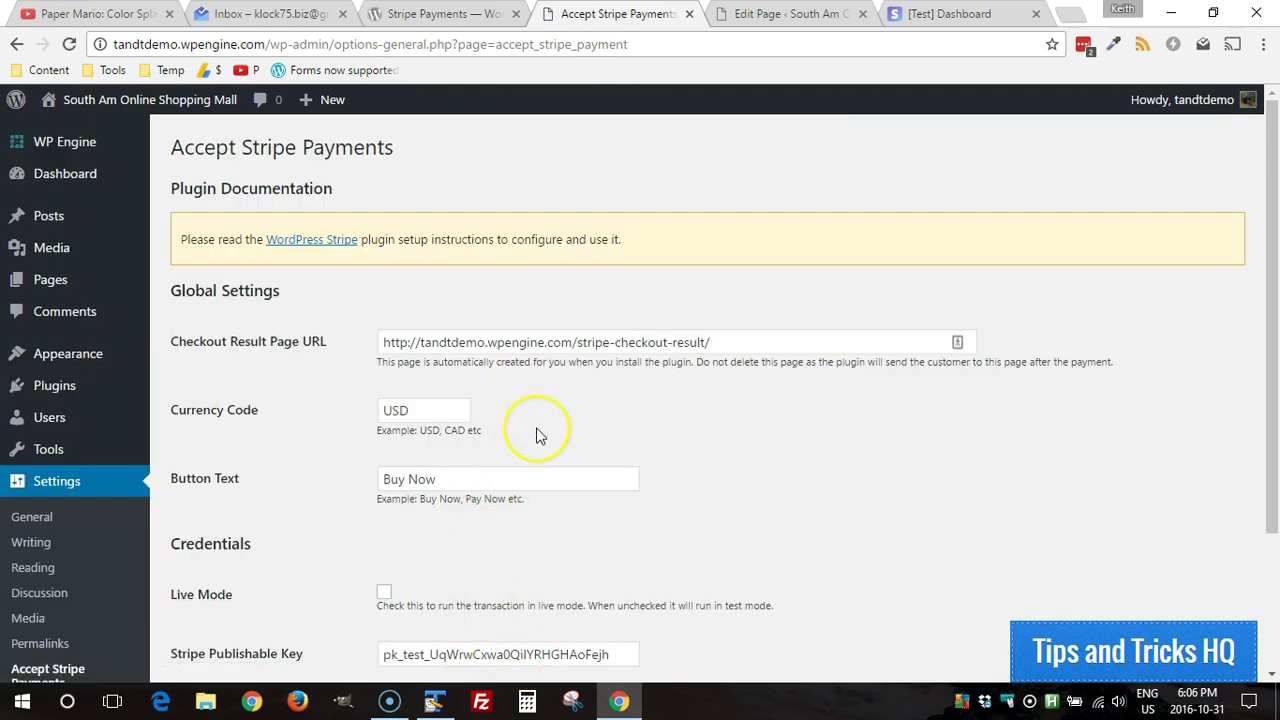
scroll(536, 435, "down", 2)
scroll(571, 415, "up", 2)
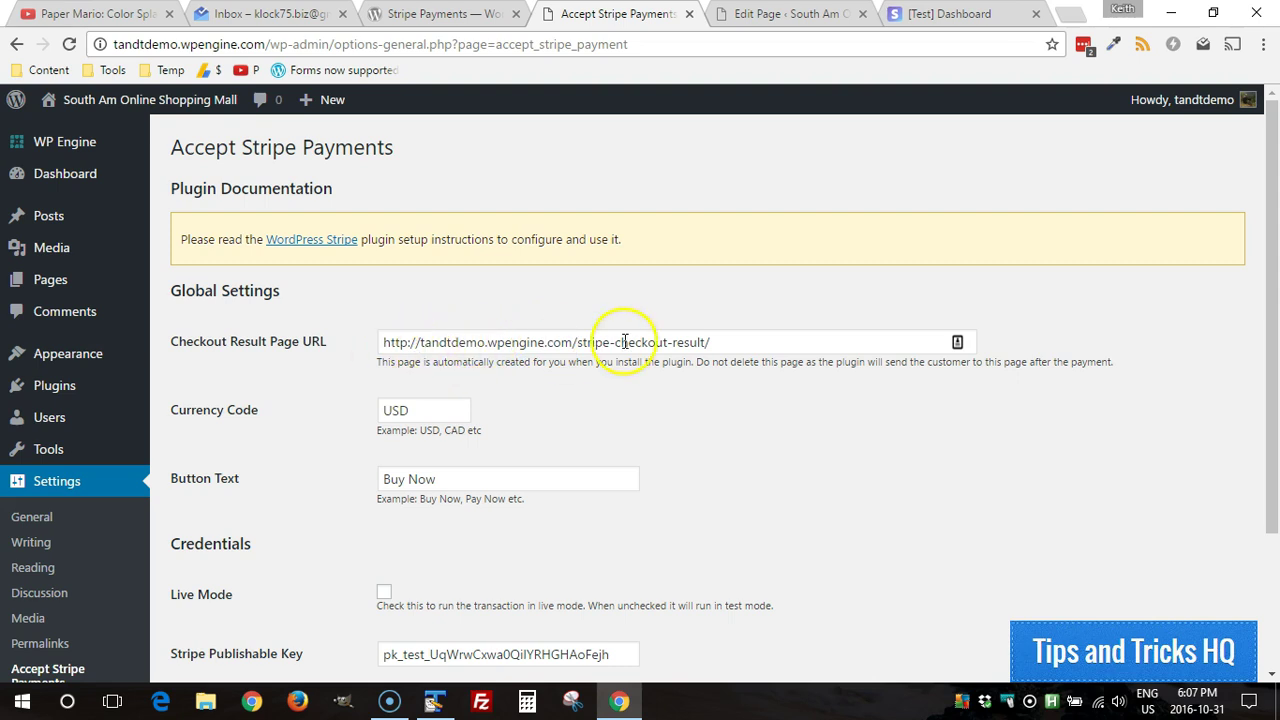
scroll(595, 387, "down", 1)
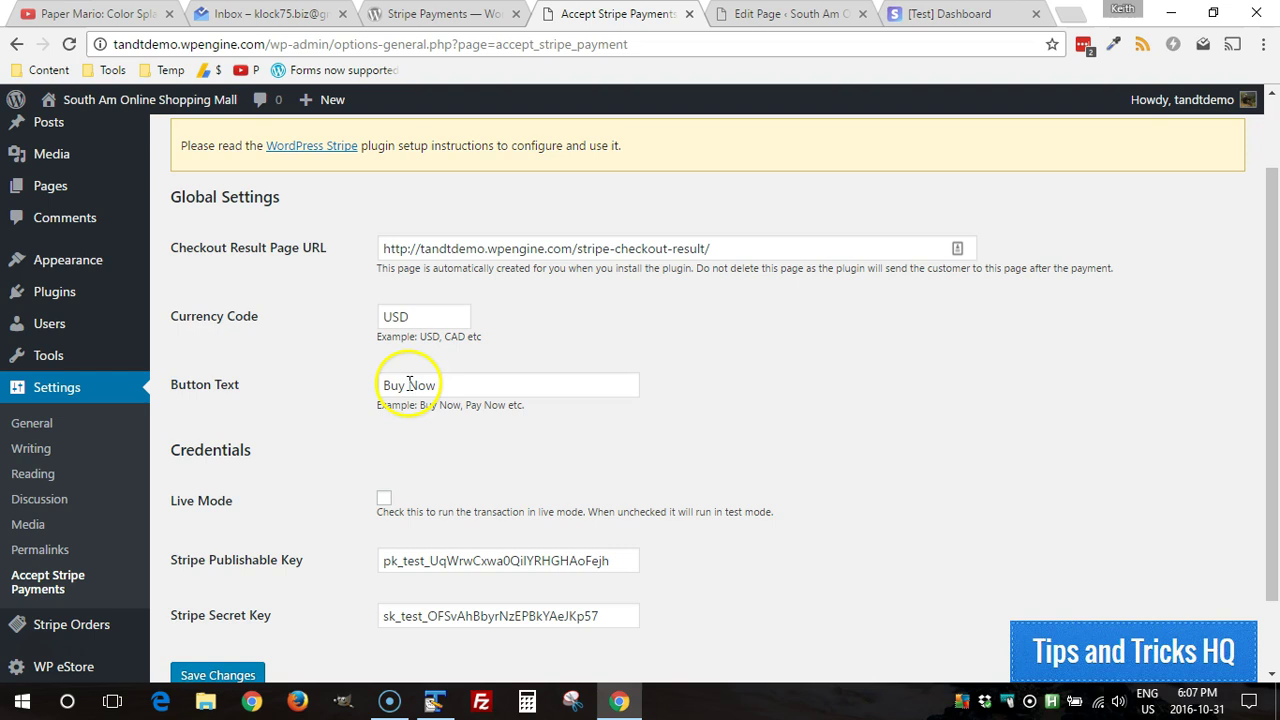
scroll(555, 436, "down", 1)
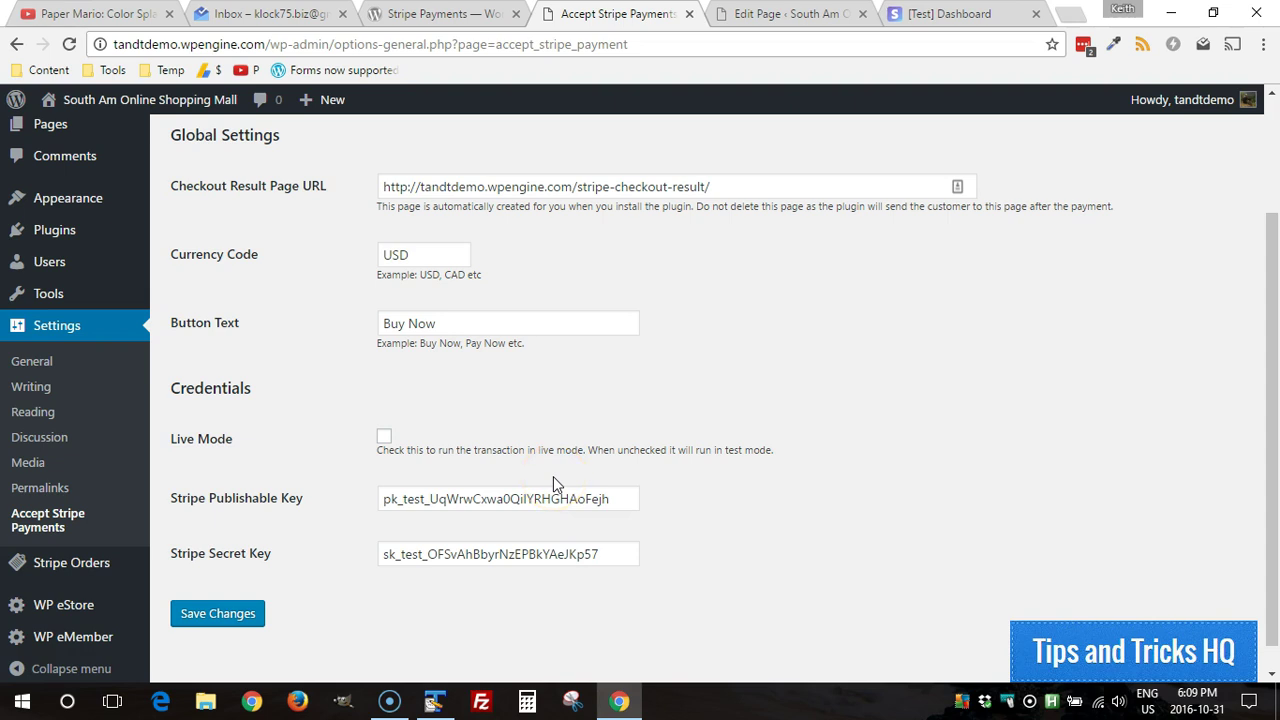
Copy the test secret key from the API keys in the Stripe account settings.
left_click(937, 15)
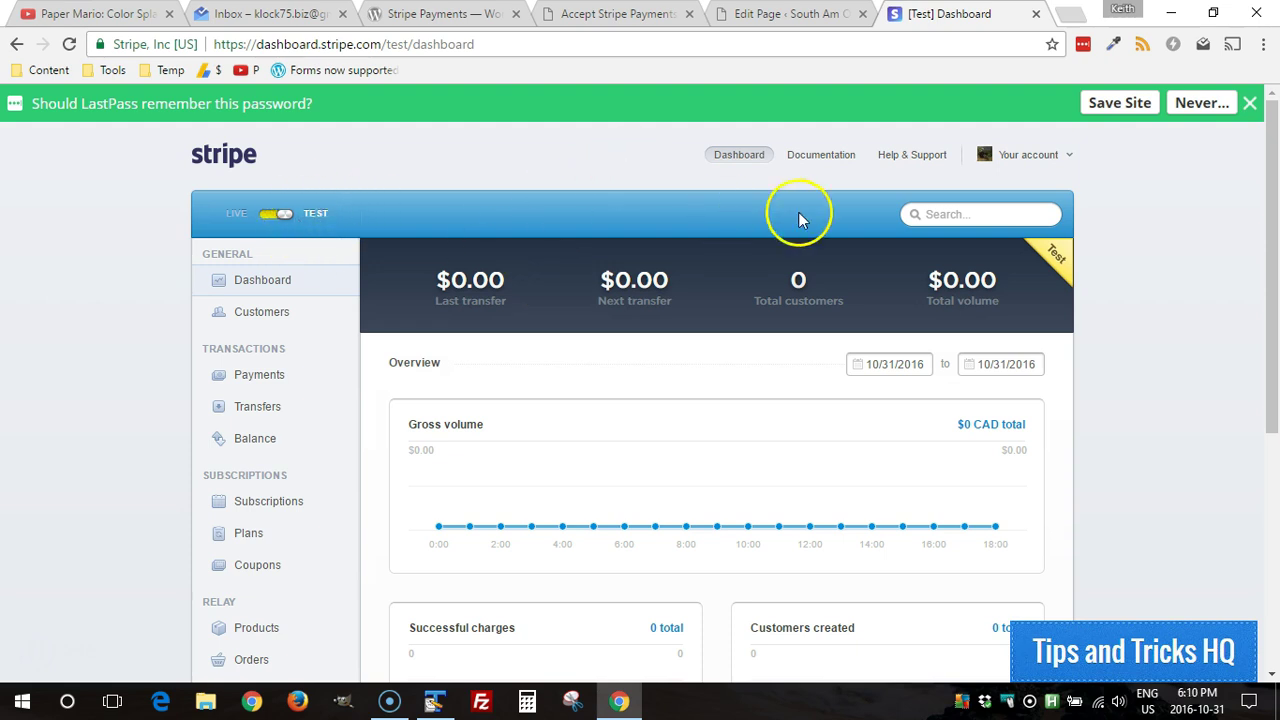
left_click(1069, 156)
left_click(1000, 197)
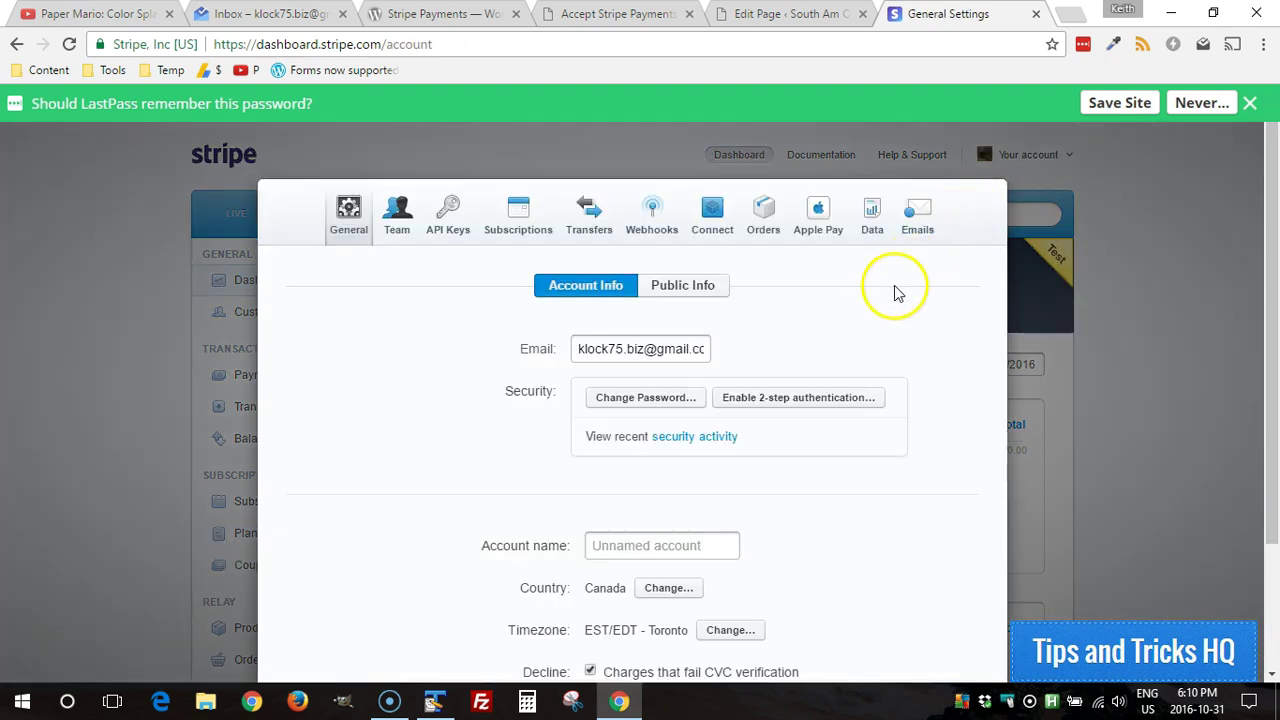
left_click(451, 191)
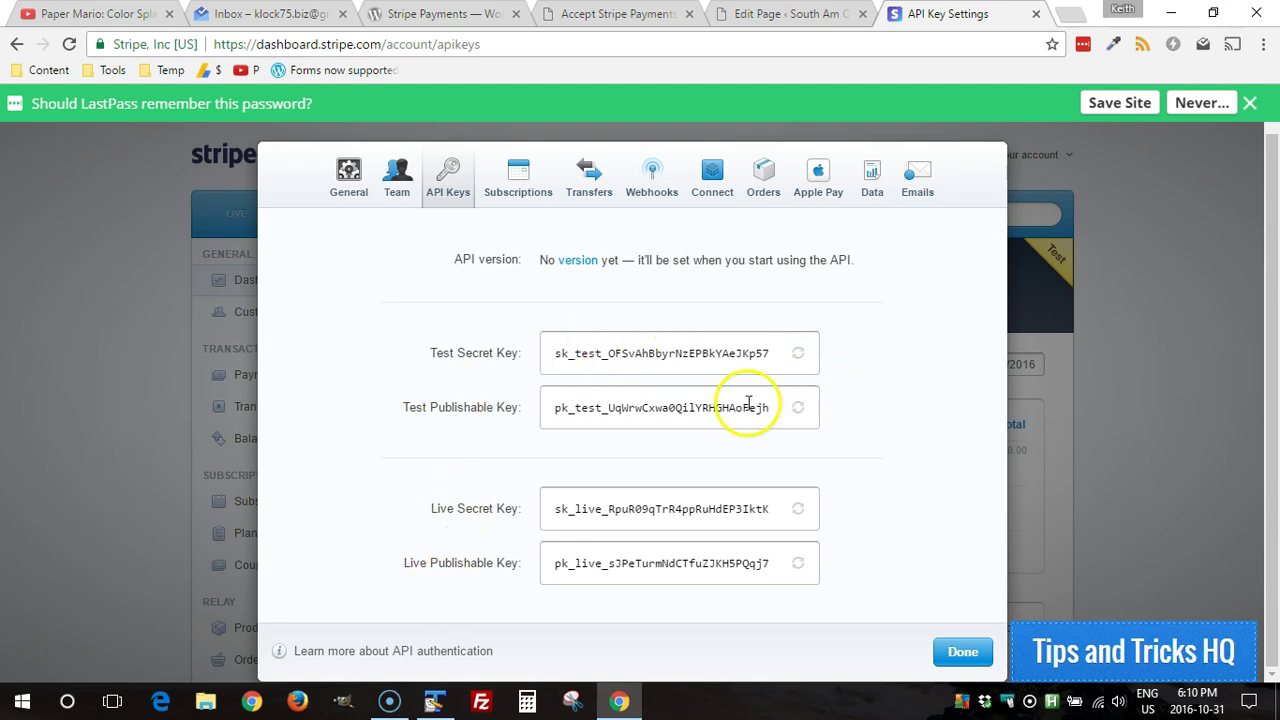
left_click_drag(557, 355, 768, 353)
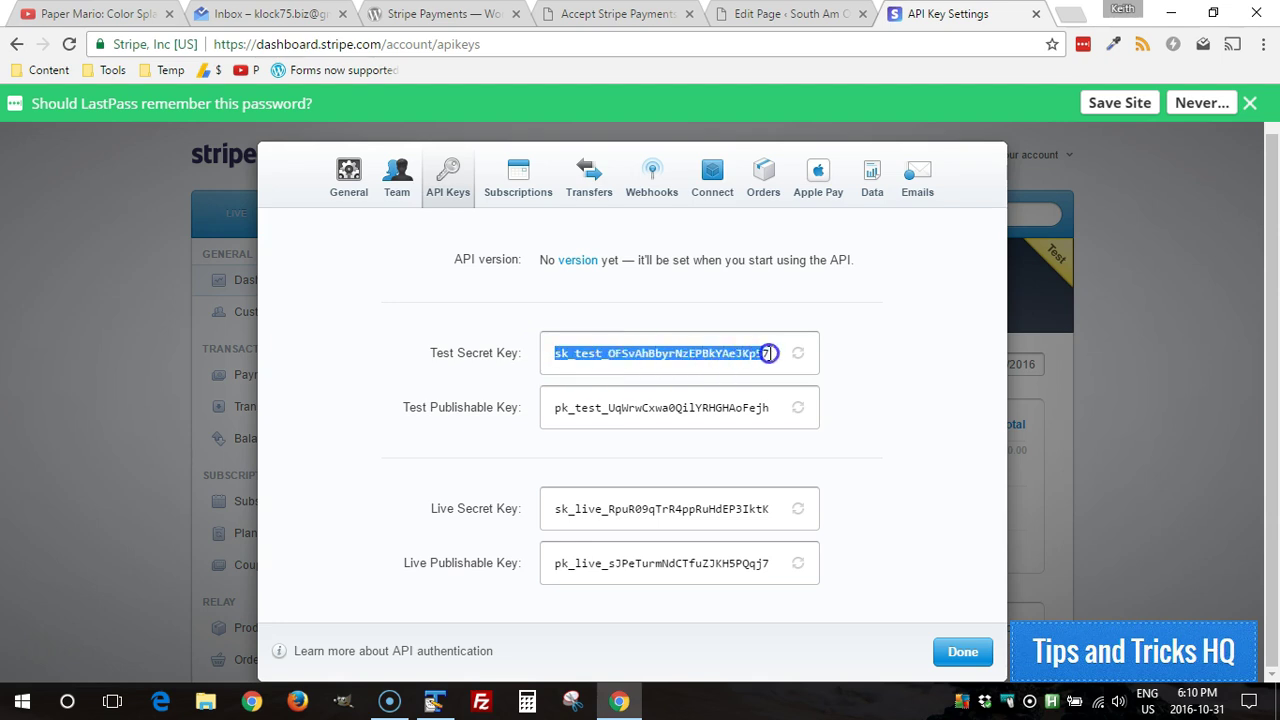
right_click(765, 354)
left_click(800, 366)
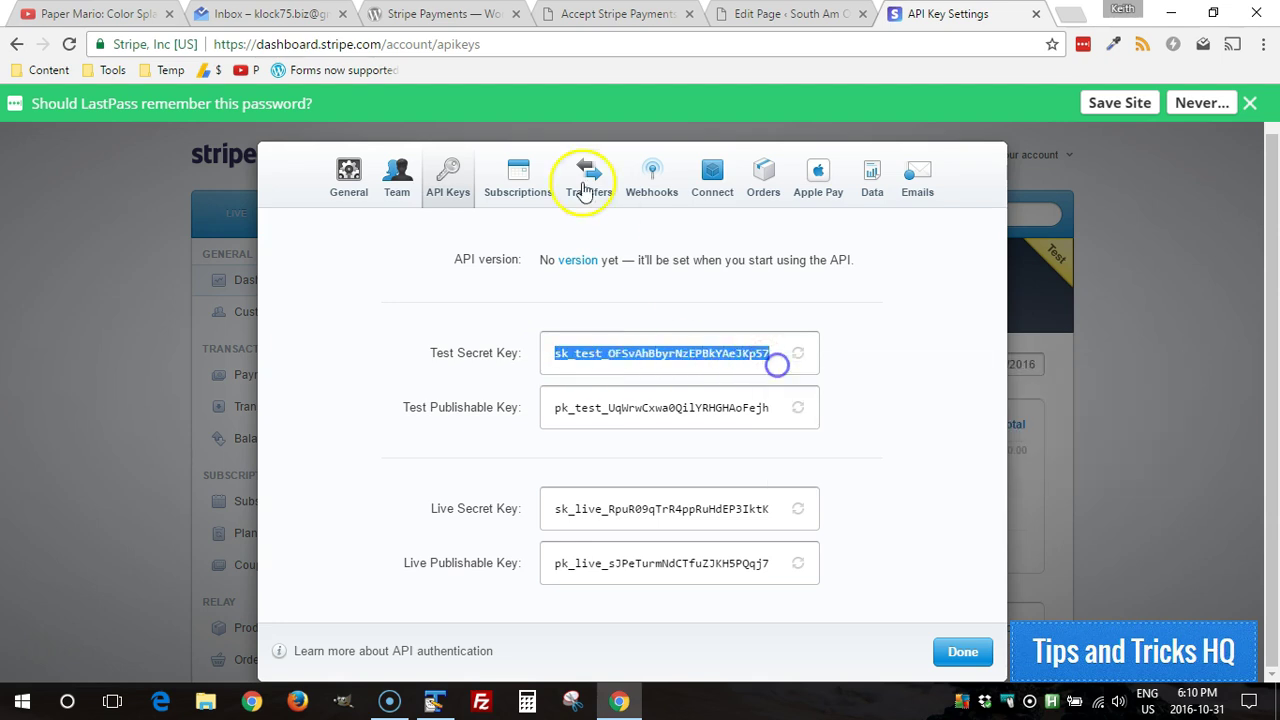
Replace the Stripe Secret Key in the plugin's Accept Stripe Payments settings with the copied test secret key.
left_click(615, 14)
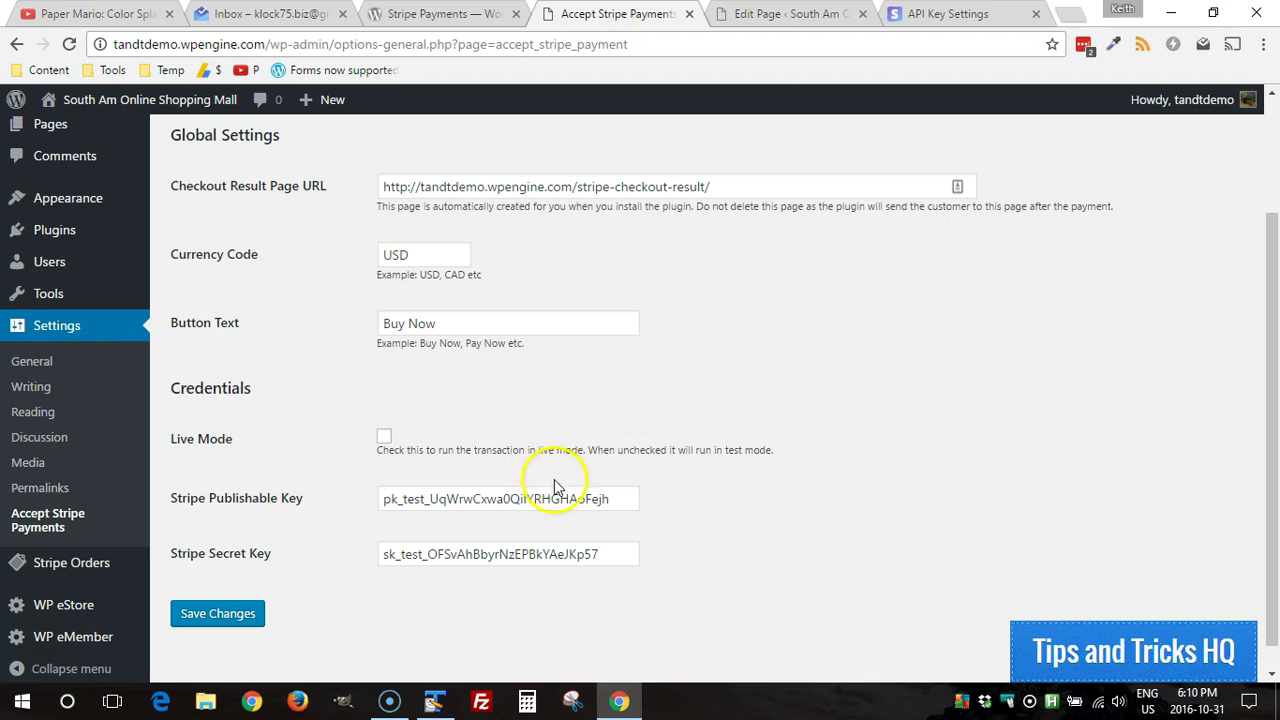
left_click_drag(600, 543, 364, 525)
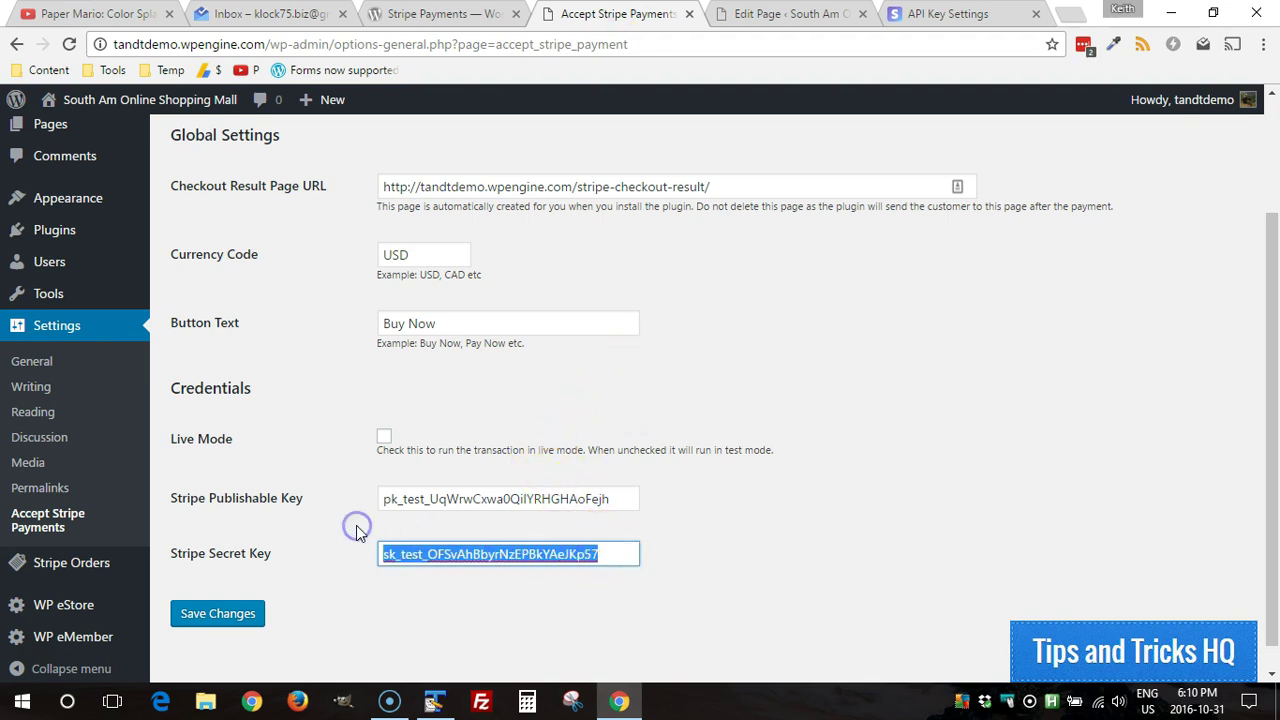
key("ctrl+v")
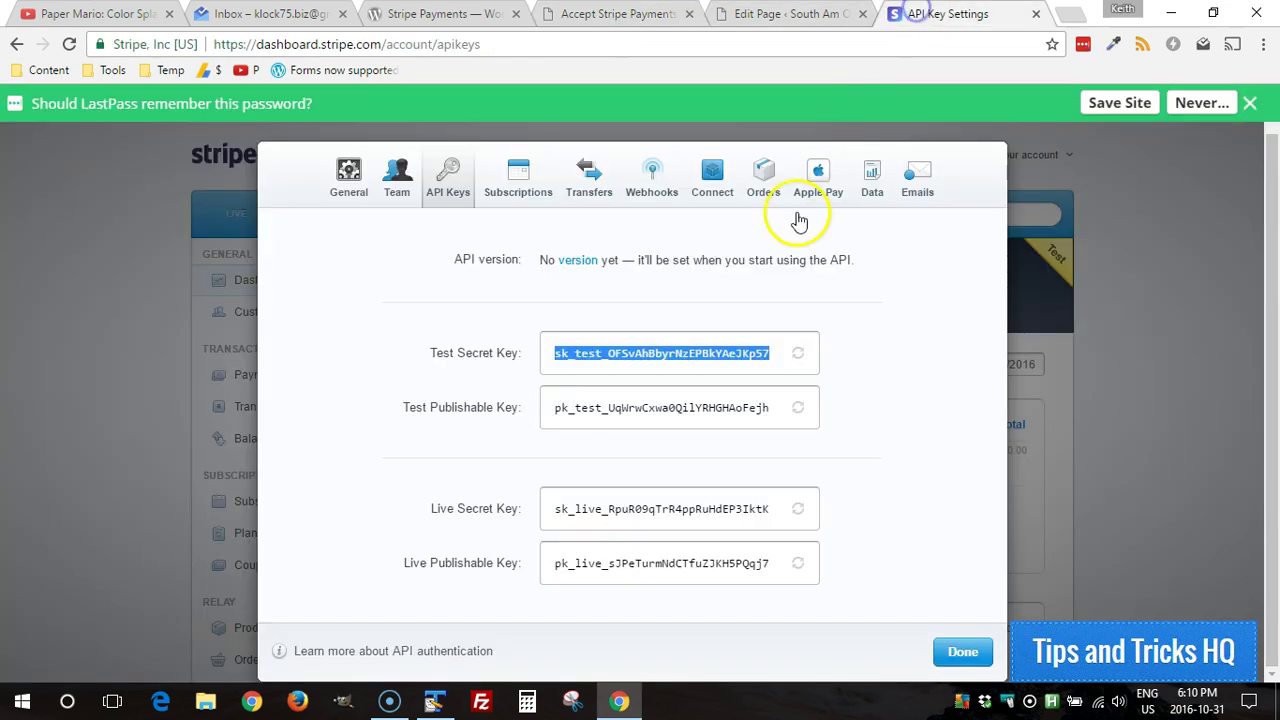
Copy Stripe's test publishable key into the plugin's Stripe Publishable Key field and save the settings.
left_click(918, 14)
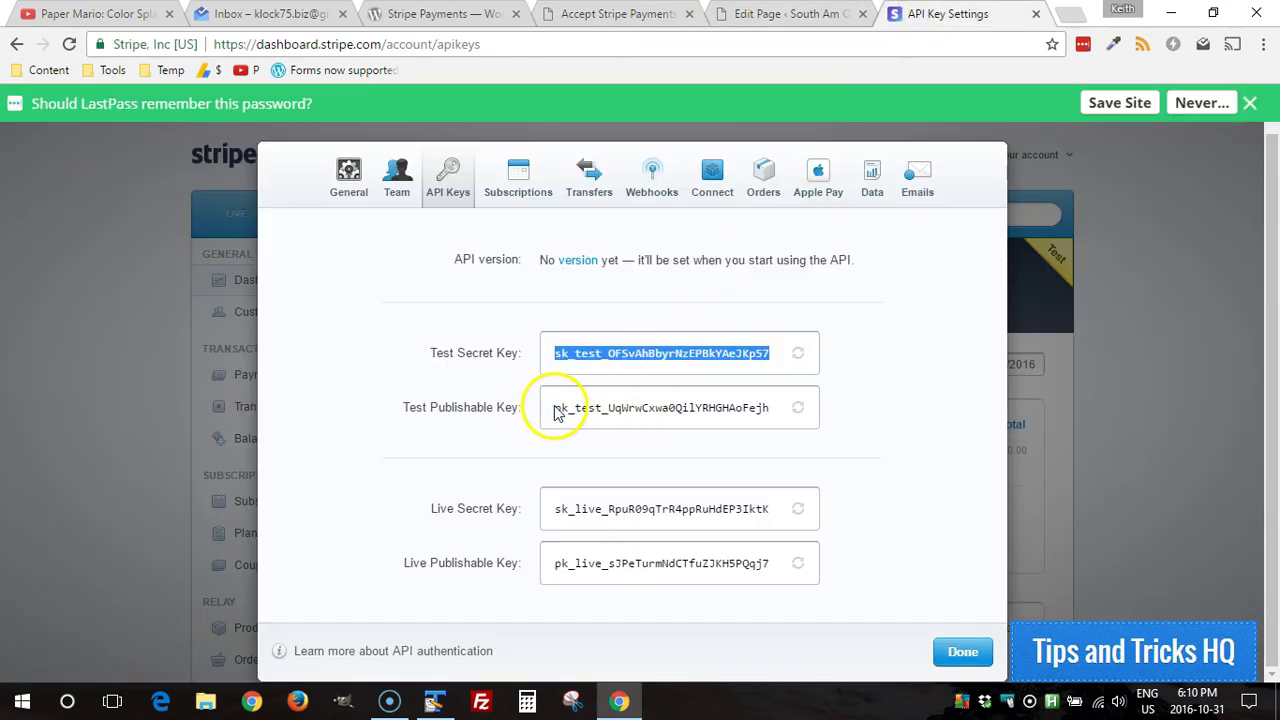
left_click_drag(555, 409, 769, 405)
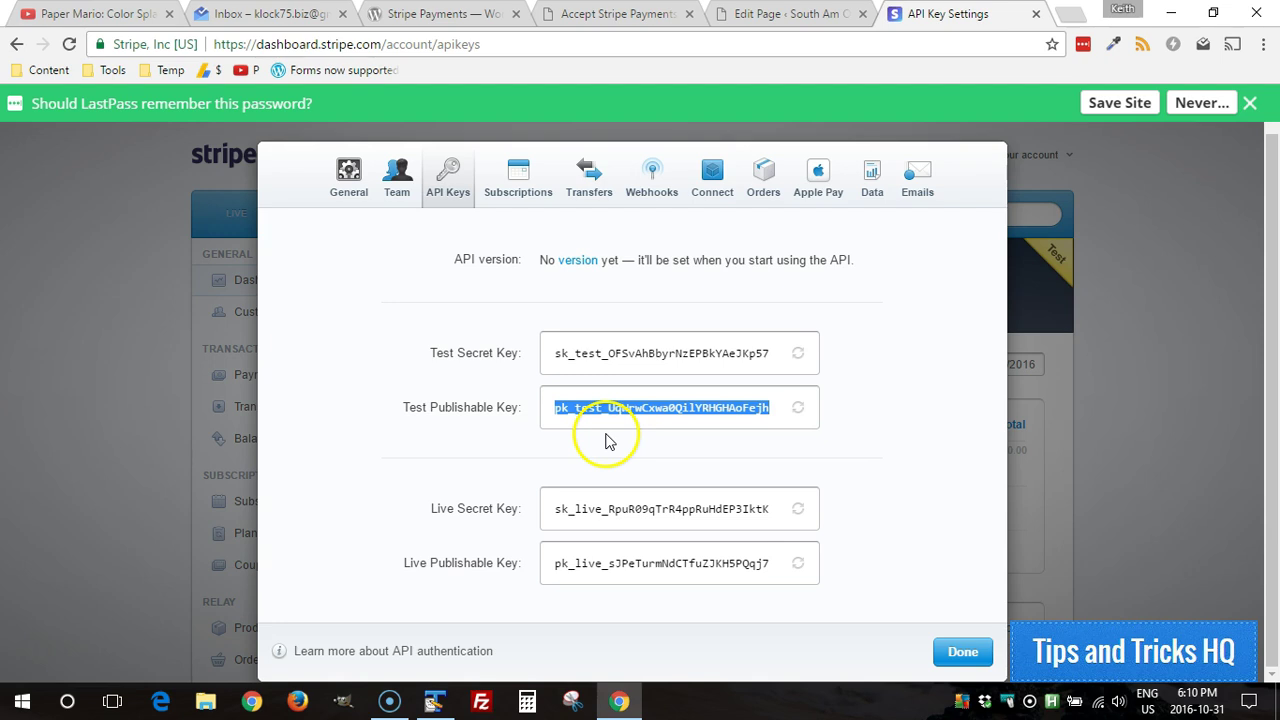
left_click(605, 14)
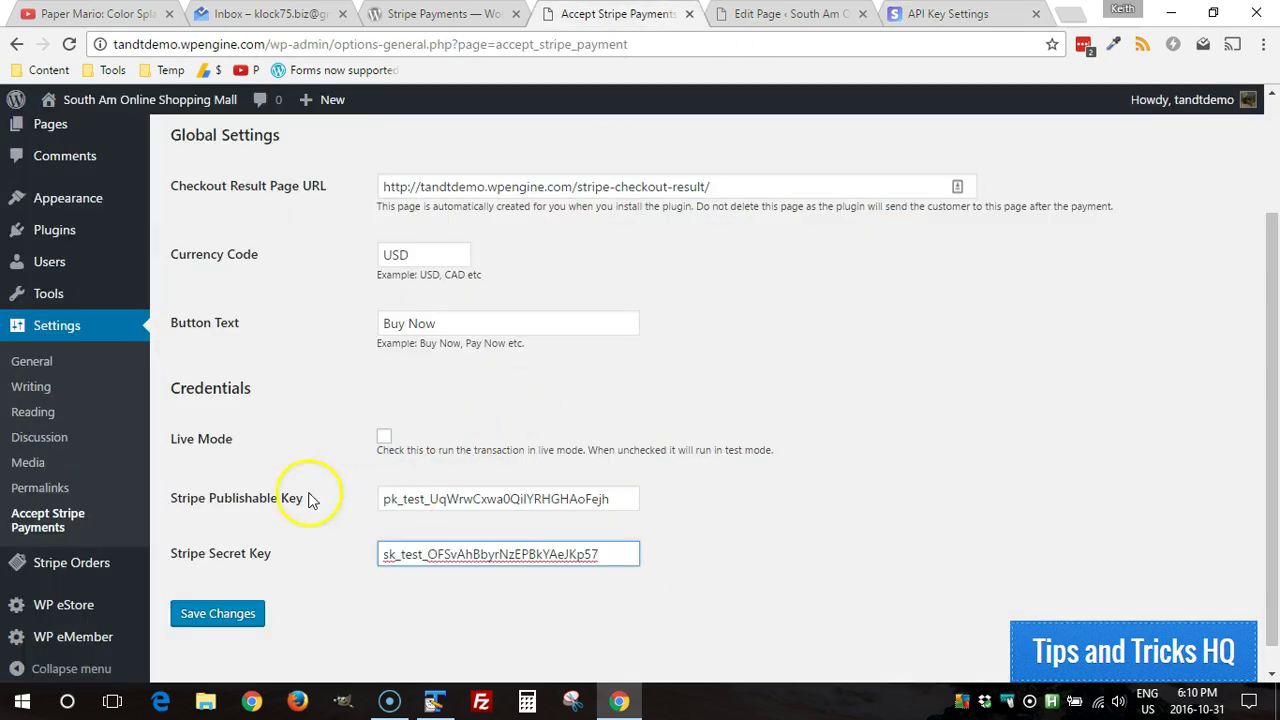
left_click_drag(386, 498, 659, 519)
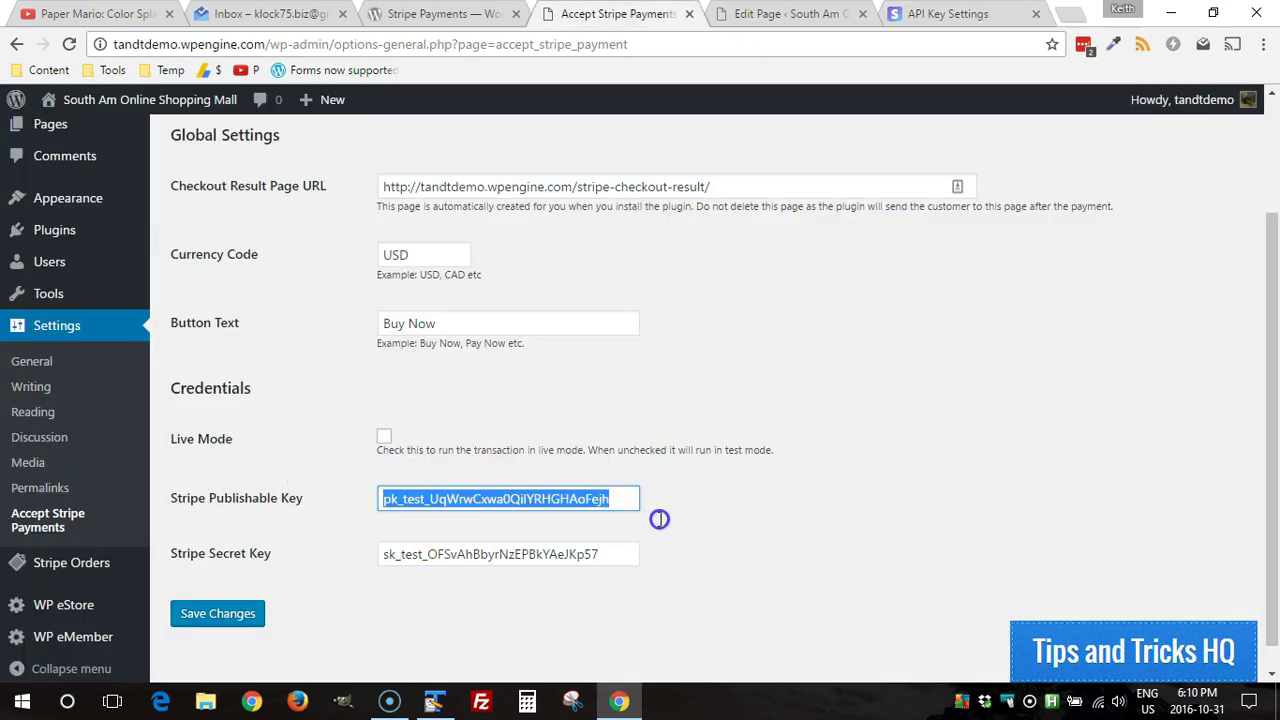
key("ctrl+v")
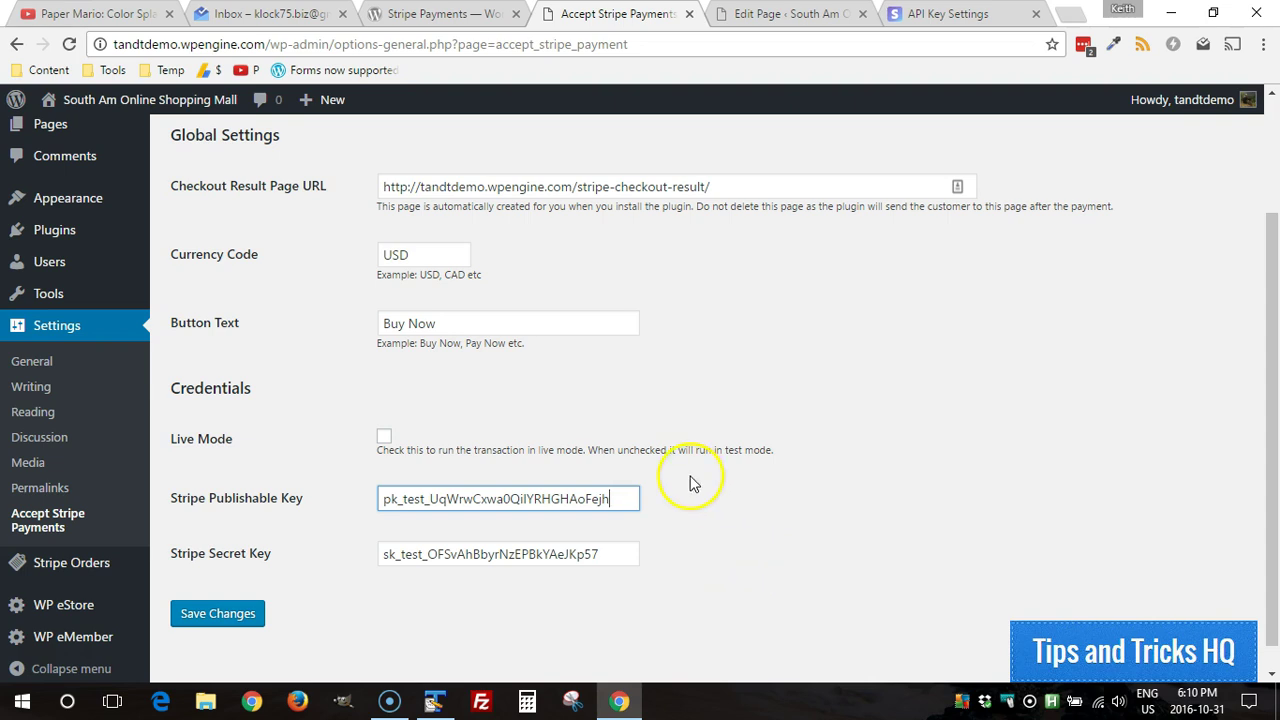
left_click(200, 615)
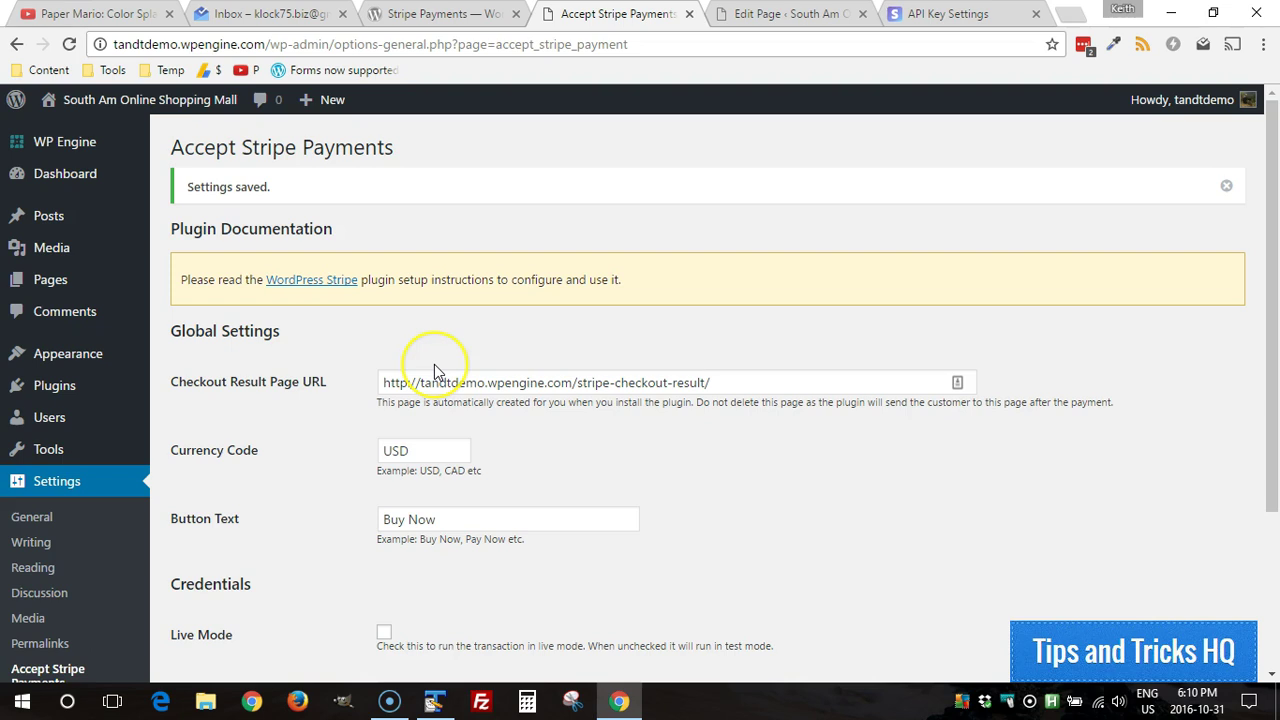
scroll(437, 371, "down", 1)
scroll(435, 368, "down", 1)
scroll(435, 368, "up", 2)
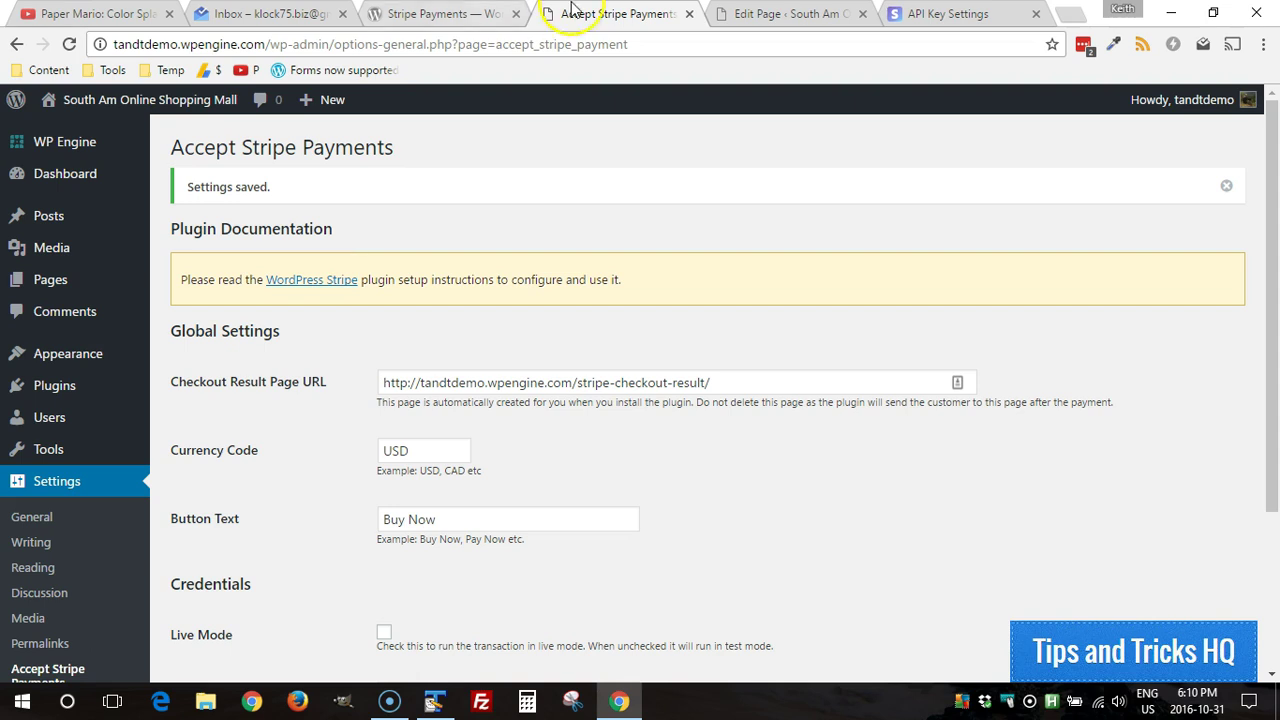
Copy the accept_stripe_payment shortcode with price 0.01 from the TextPad document and paste it below the Christmas Photography Collection page's text.
key("ctrl+Tab")
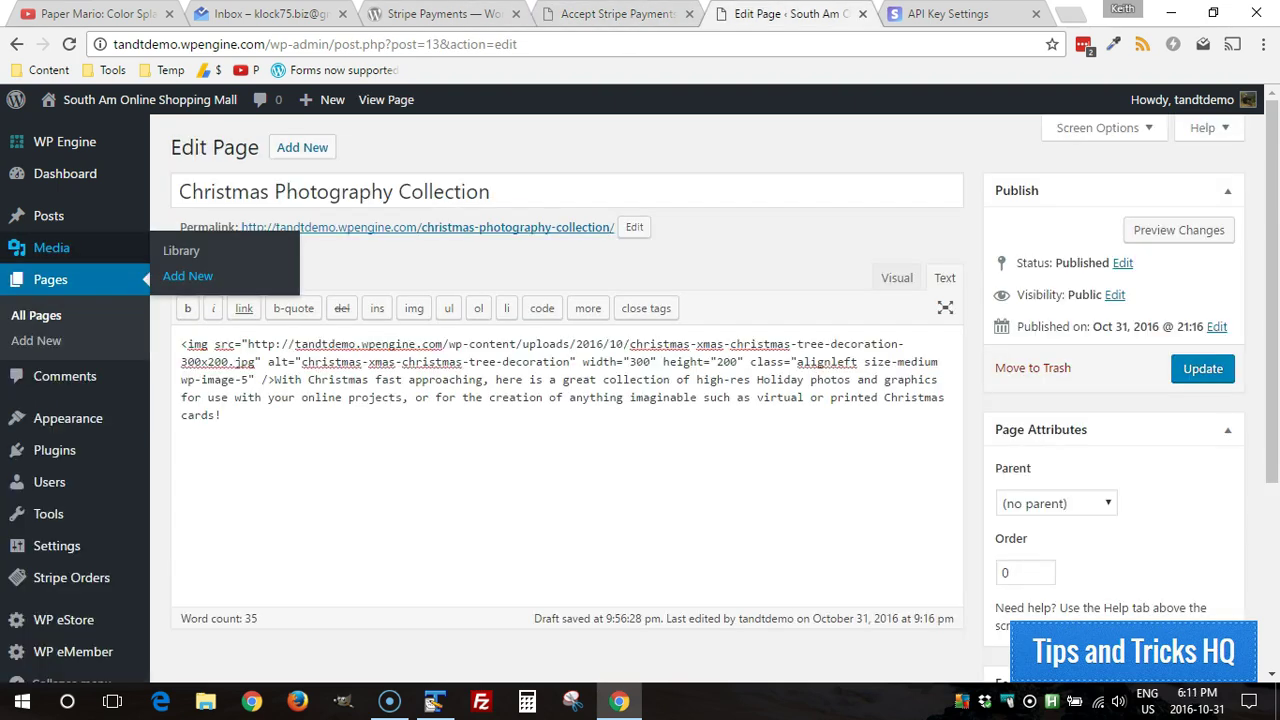
left_click(400, 445)
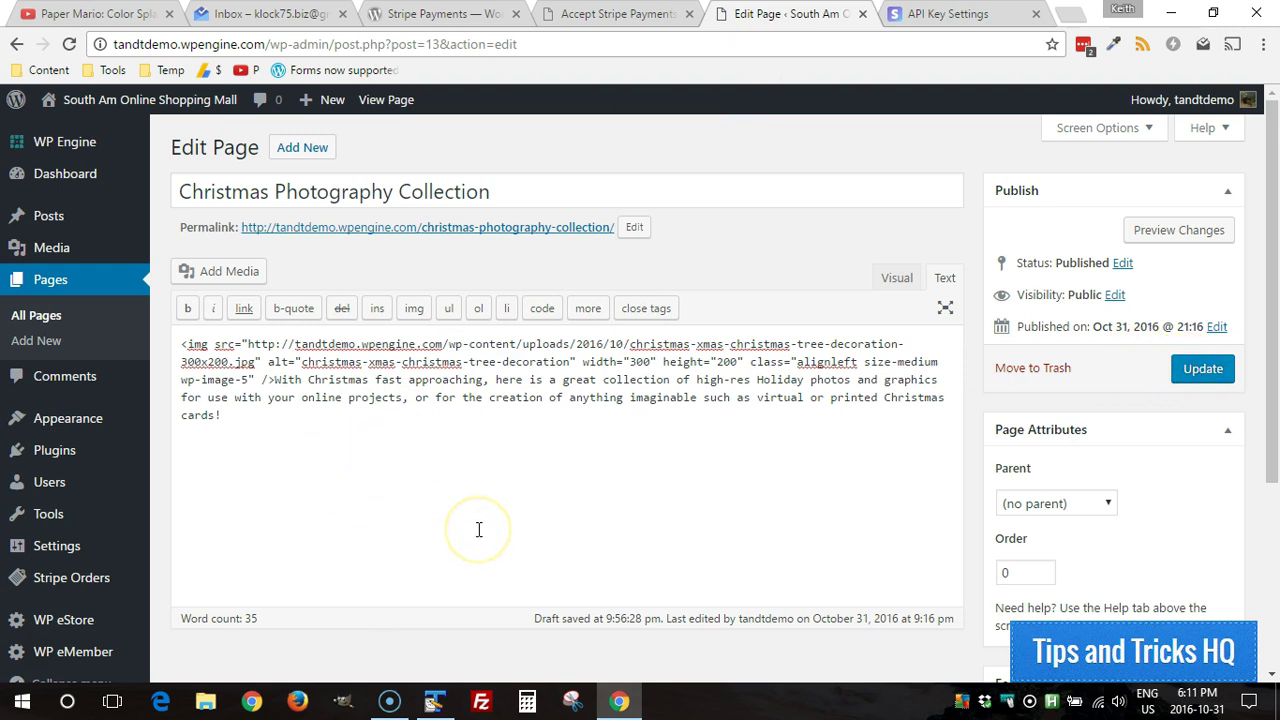
left_click(434, 703)
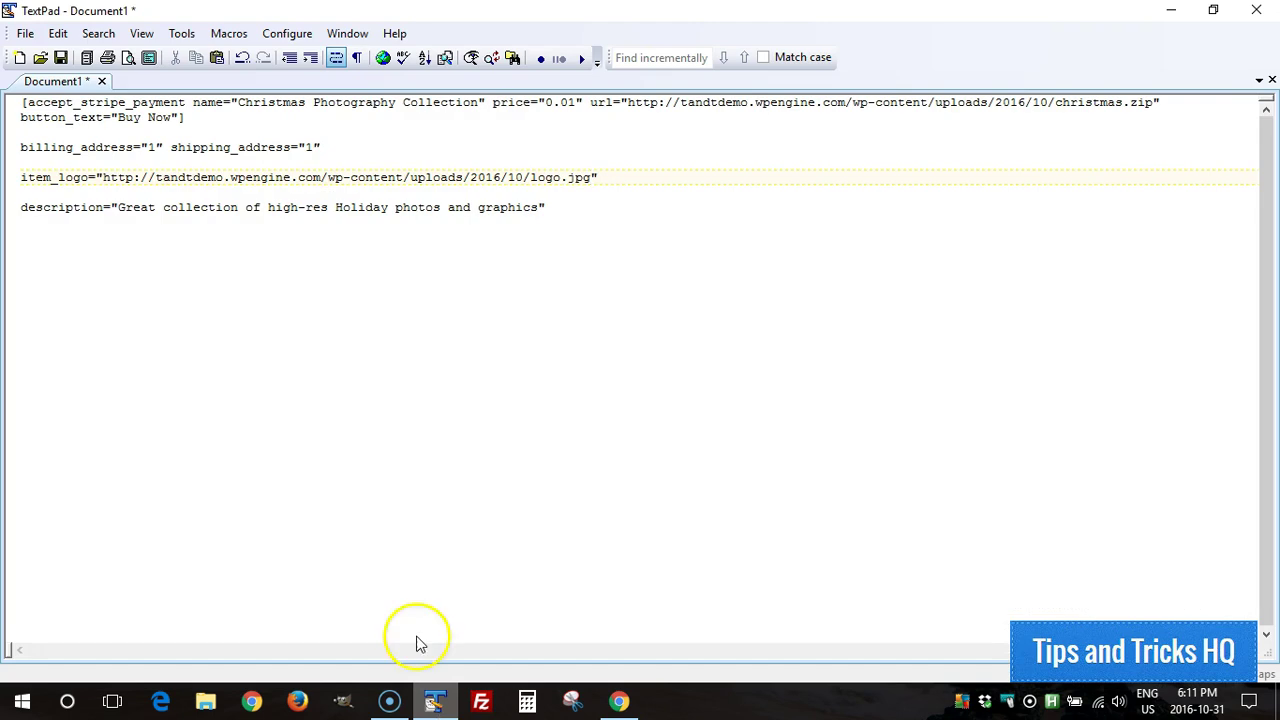
left_click_drag(18, 104, 176, 127)
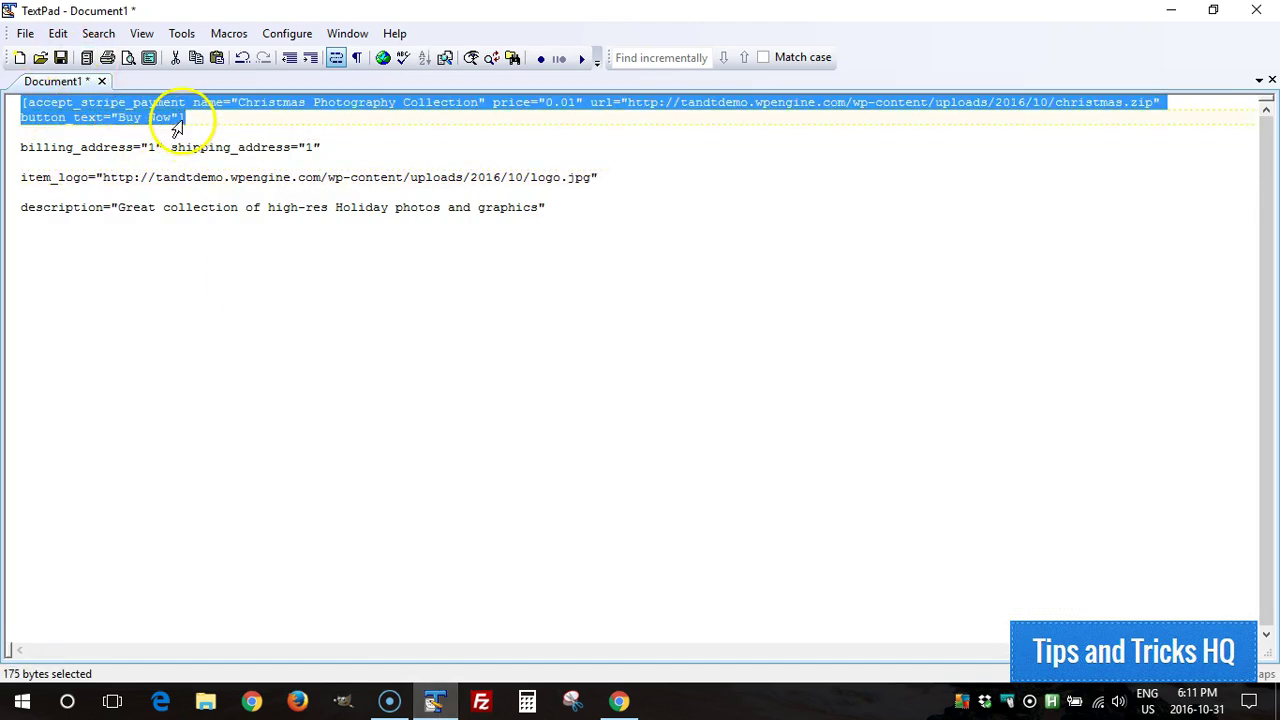
key("ctrl+c")
left_click(619, 703)
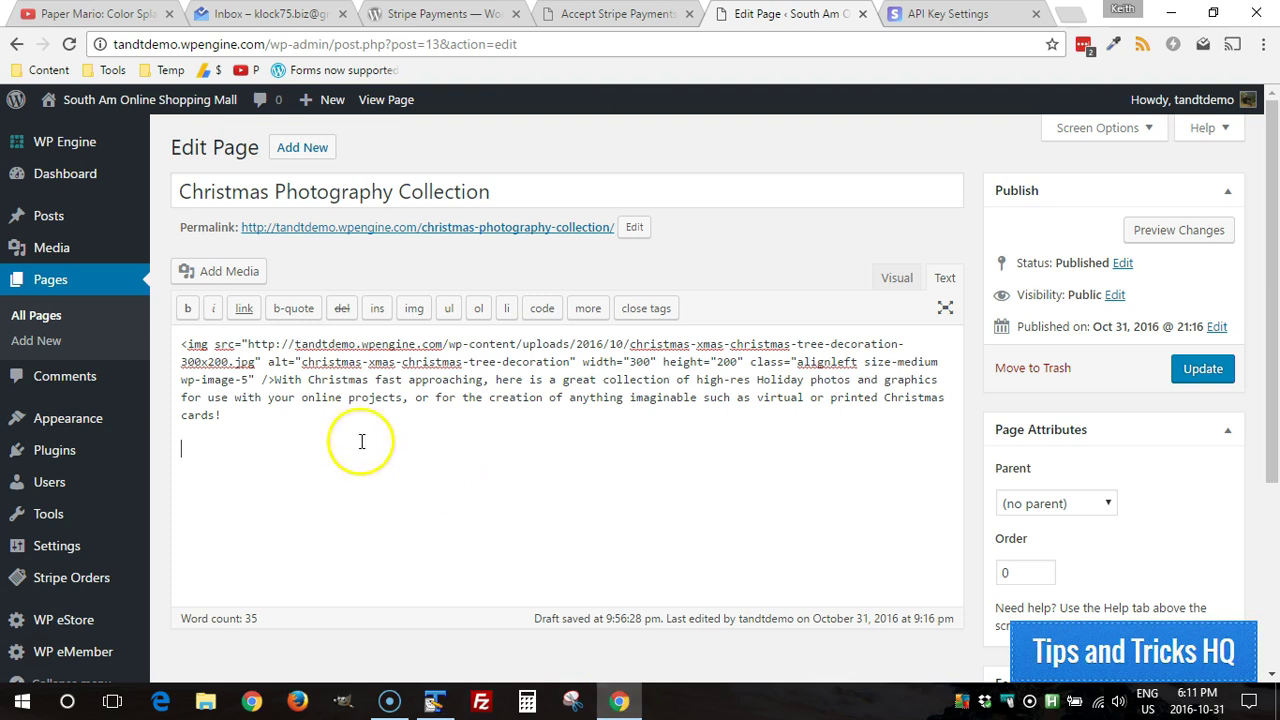
left_click(357, 440)
key("ctrl+v")
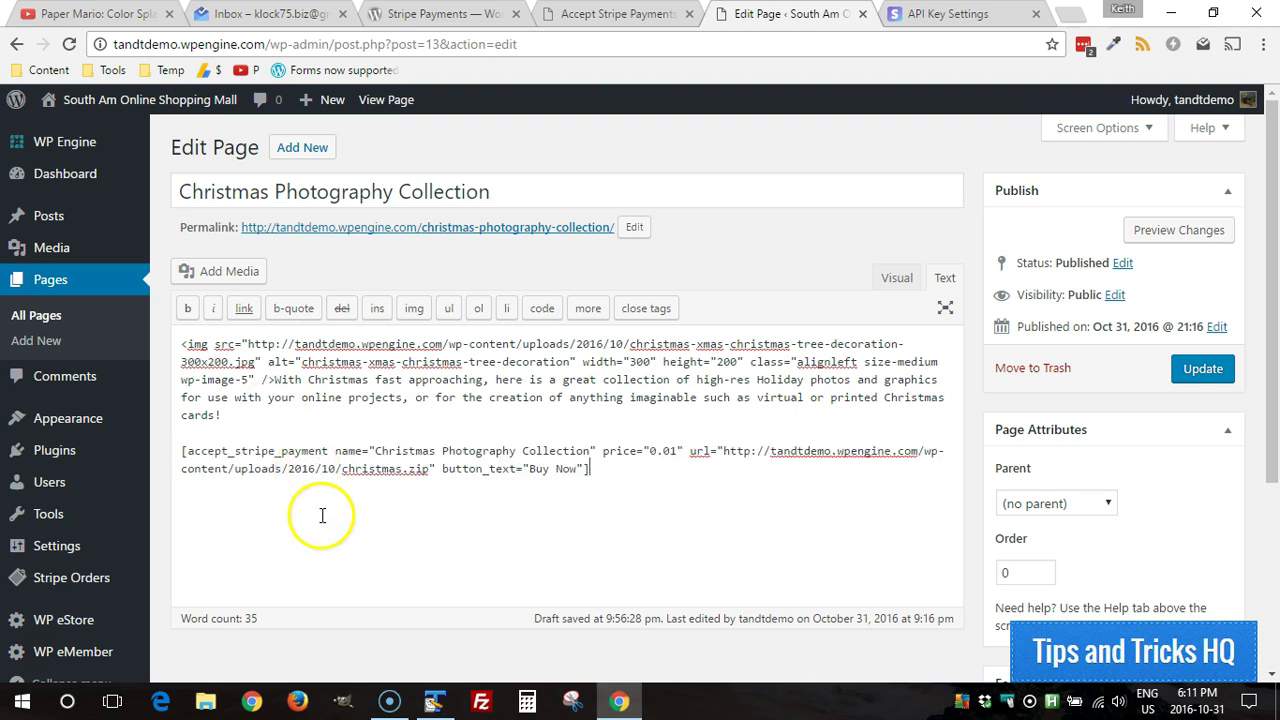
Review the shortcode's name, url and button_text attributes, and update the Christmas Photography Collection page.
left_click_drag(187, 451, 215, 451)
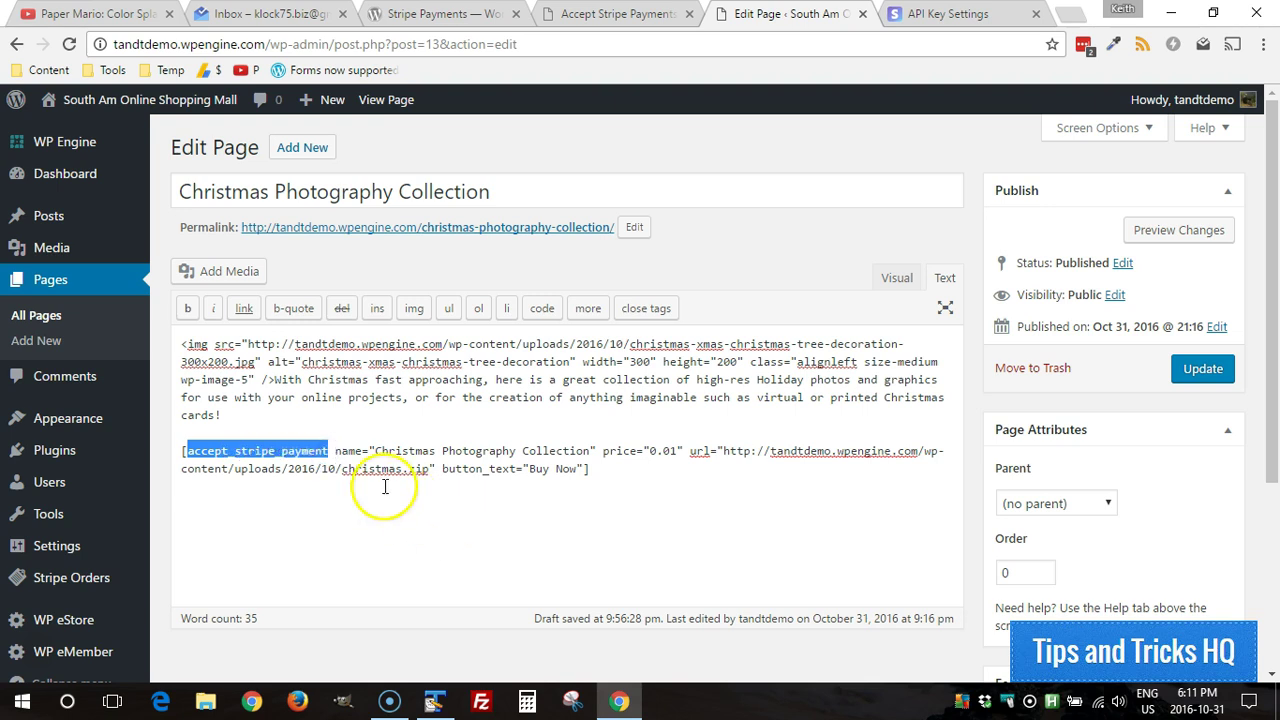
left_click_drag(336, 450, 437, 472)
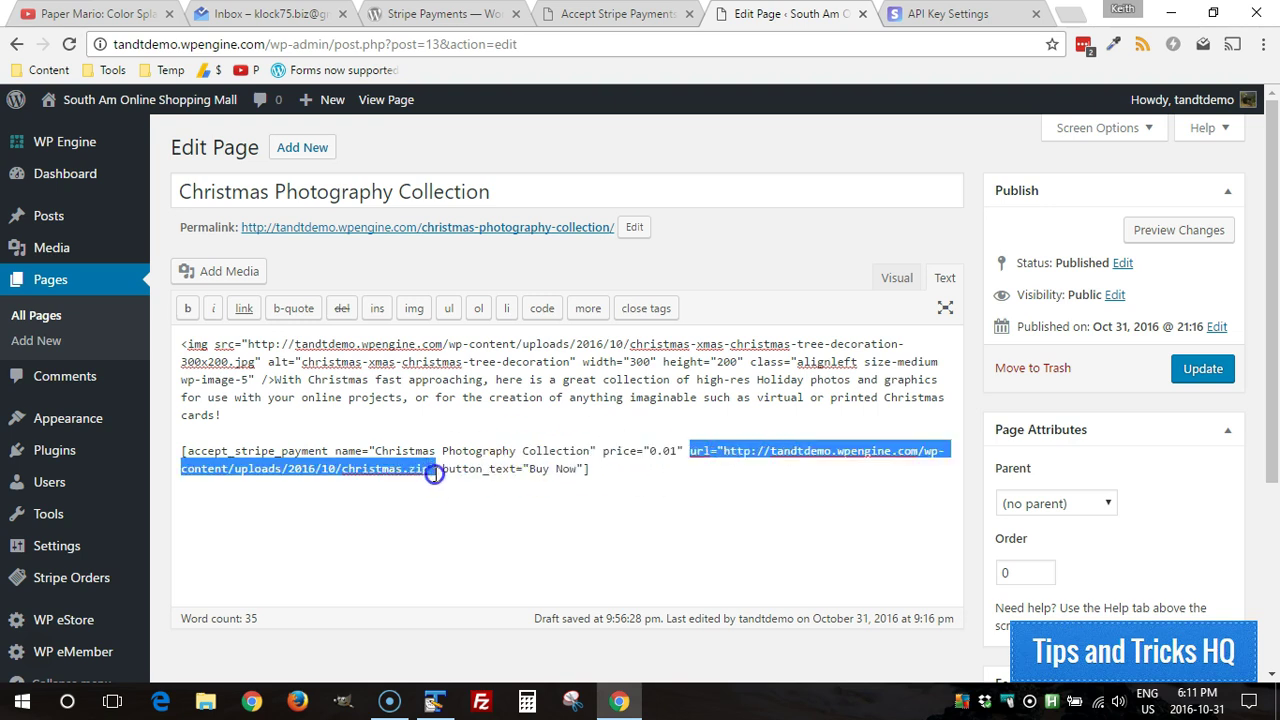
left_click(508, 490)
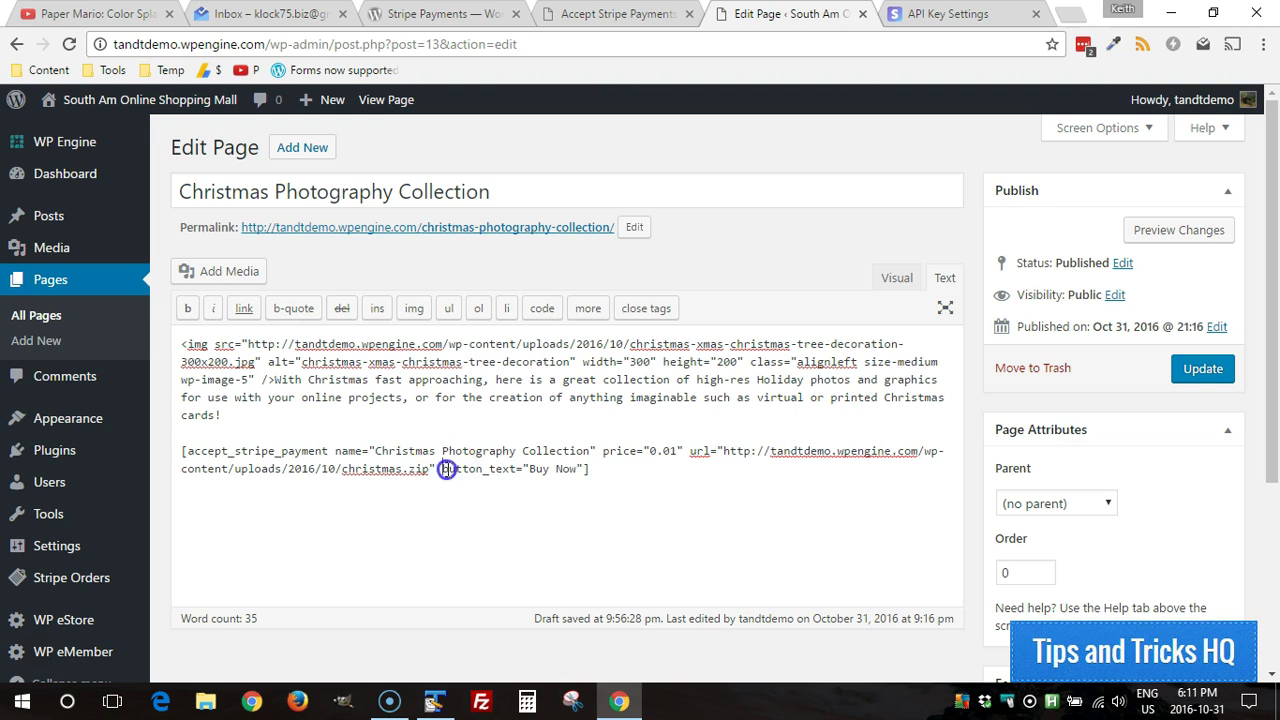
left_click_drag(446, 470, 525, 468)
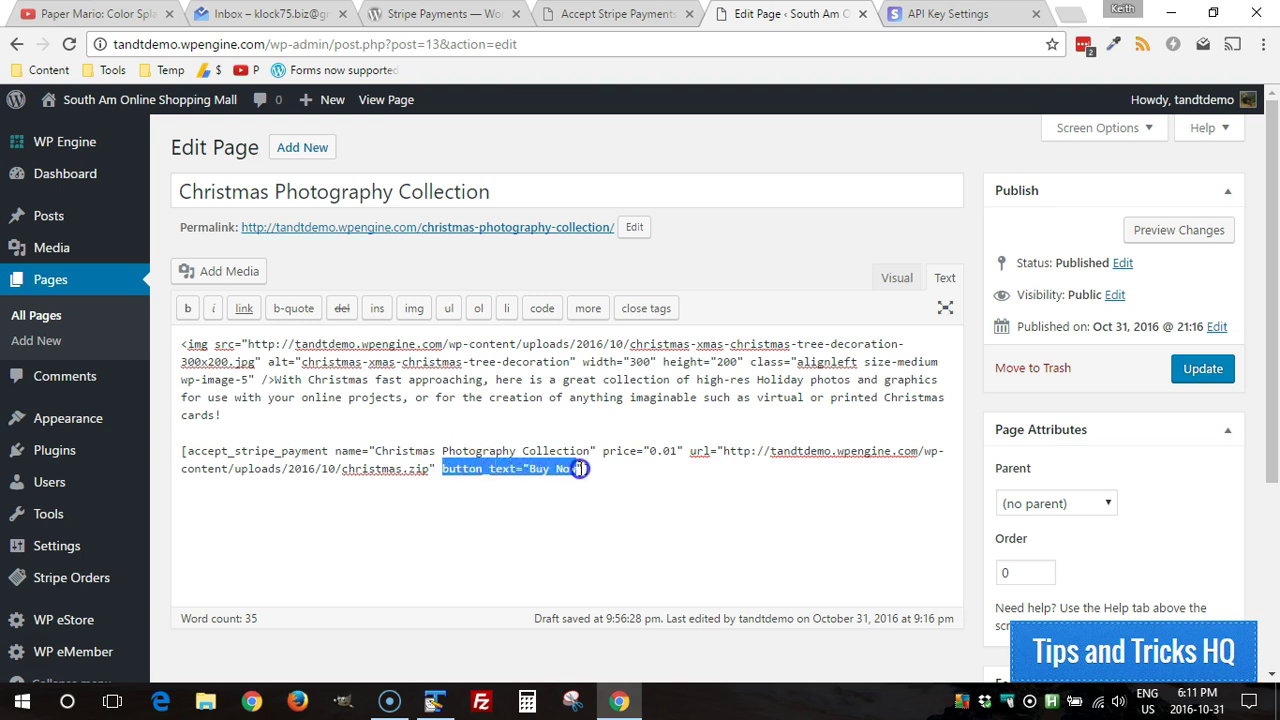
left_click(588, 471)
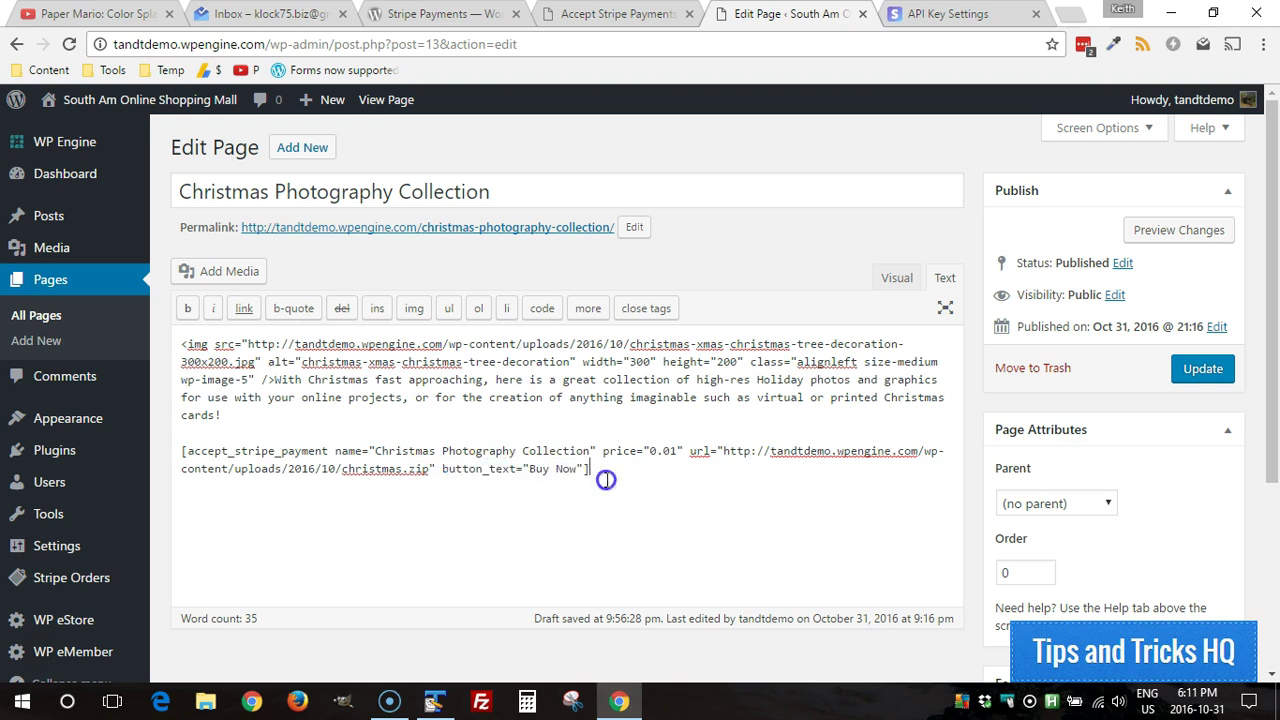
left_click(1198, 372)
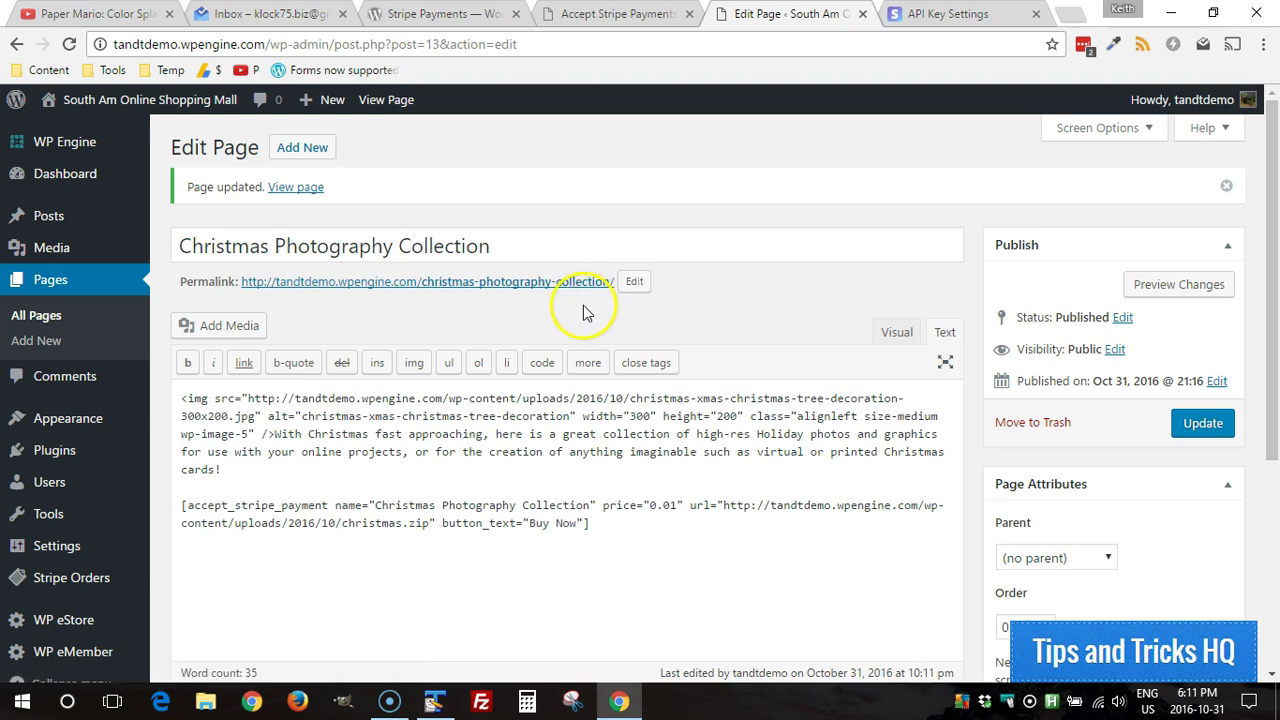
View the published Christmas Photography Collection page in a new tab and inspect the Buy Now button's checkout form, closing it without paying.
right_click(468, 284)
left_click(500, 292)
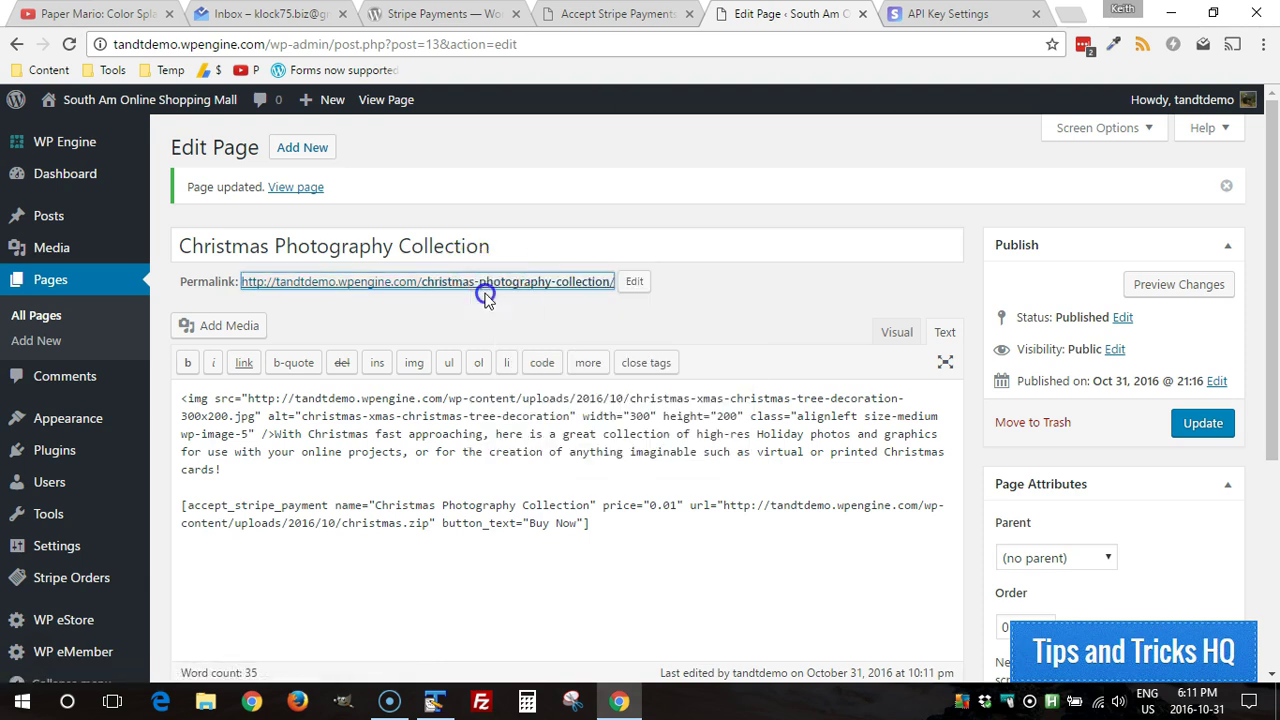
left_click(850, 18)
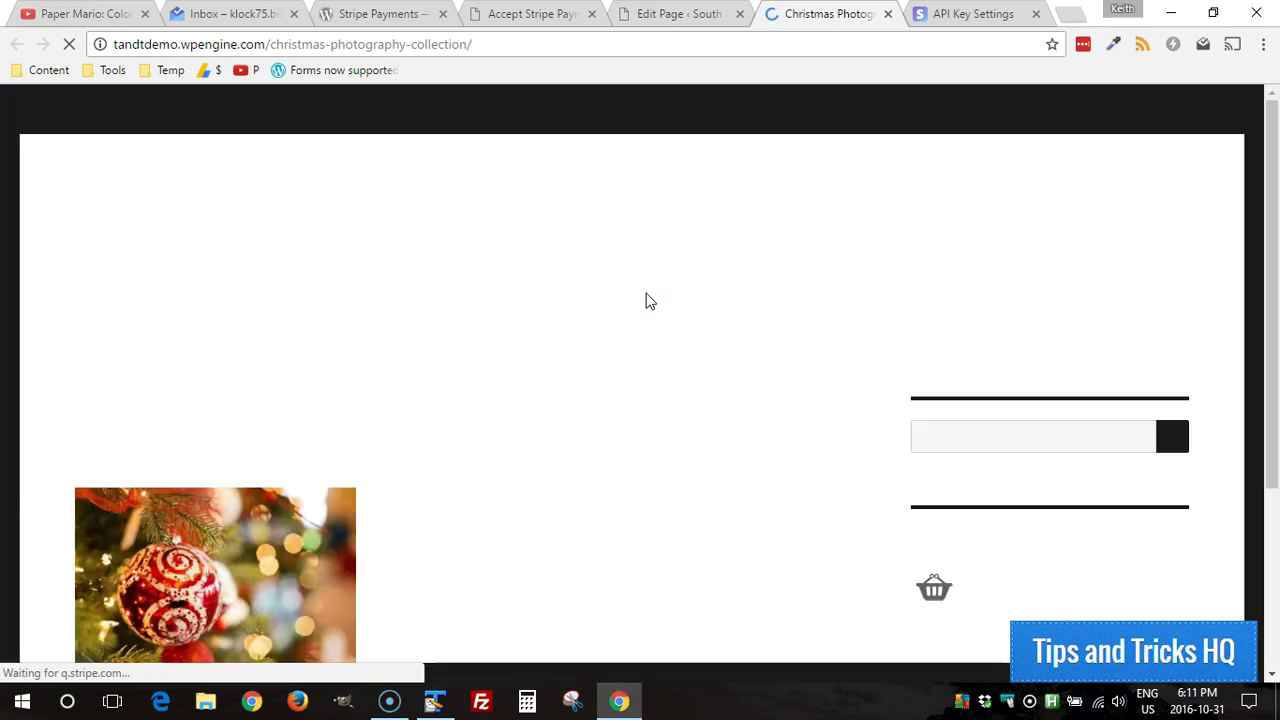
left_click(623, 316)
scroll(620, 317, "down", 2)
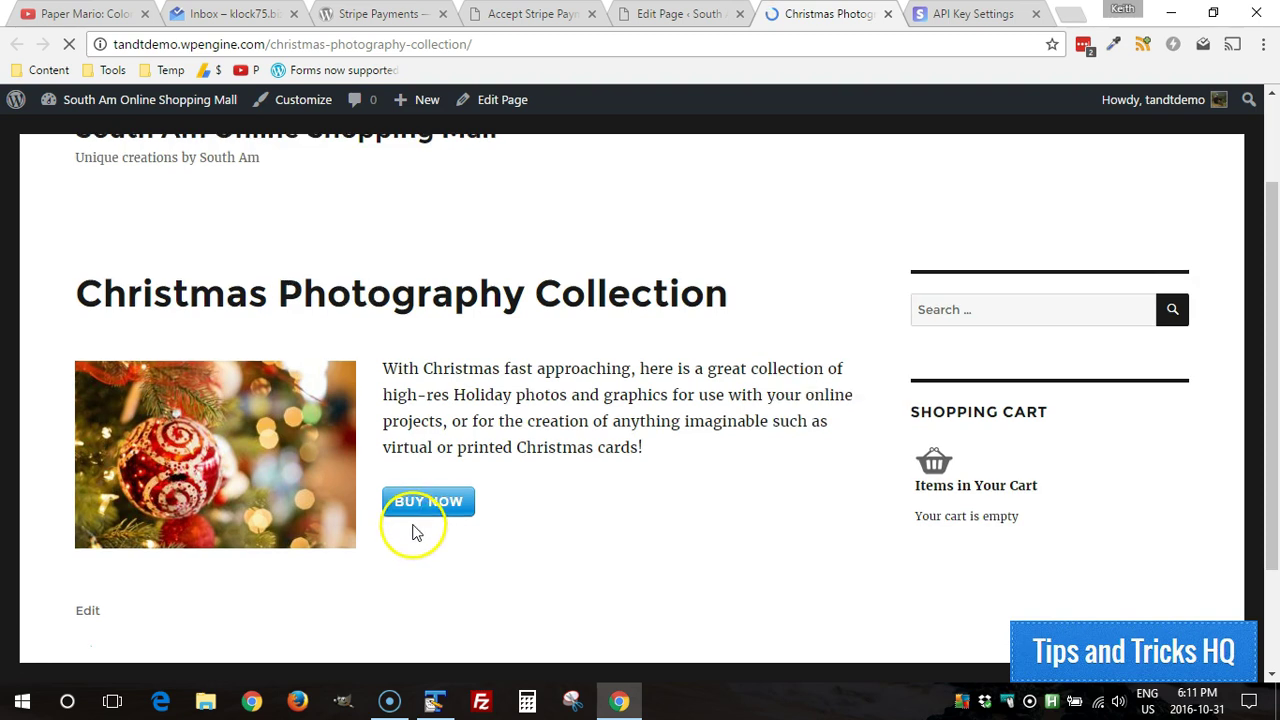
scroll(414, 528, "down", 2)
left_click(421, 388)
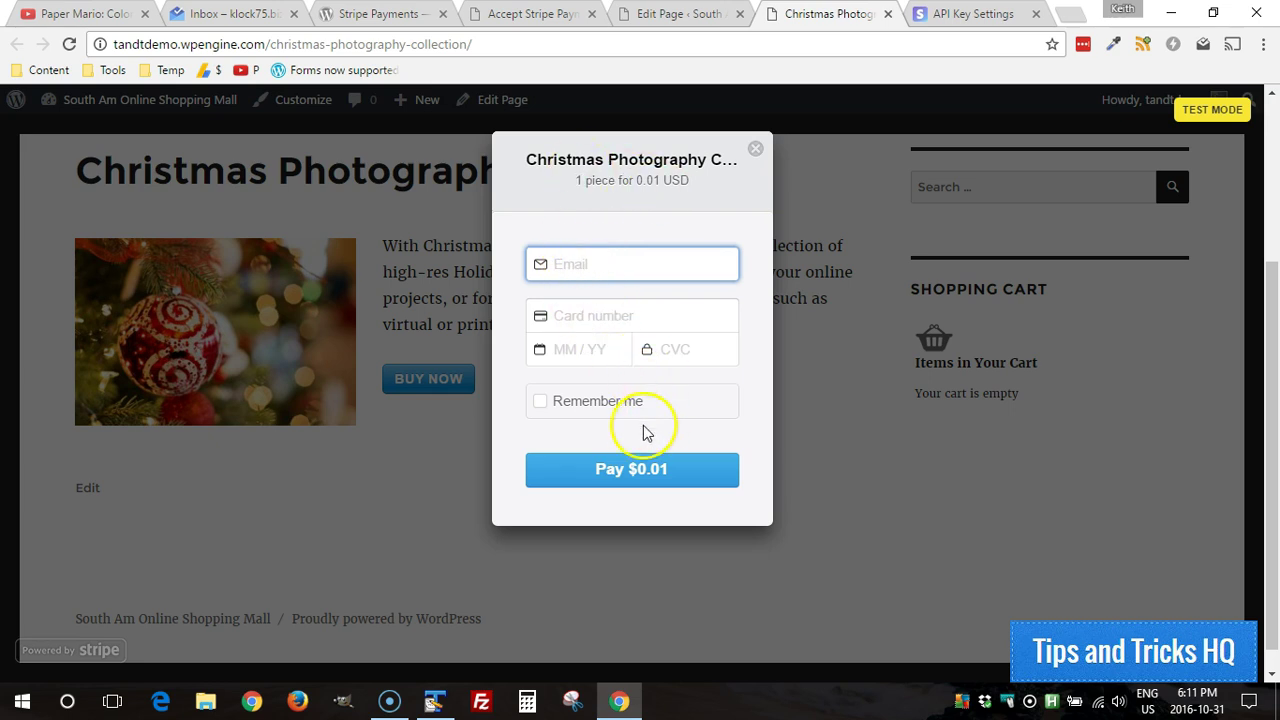
left_click(755, 152)
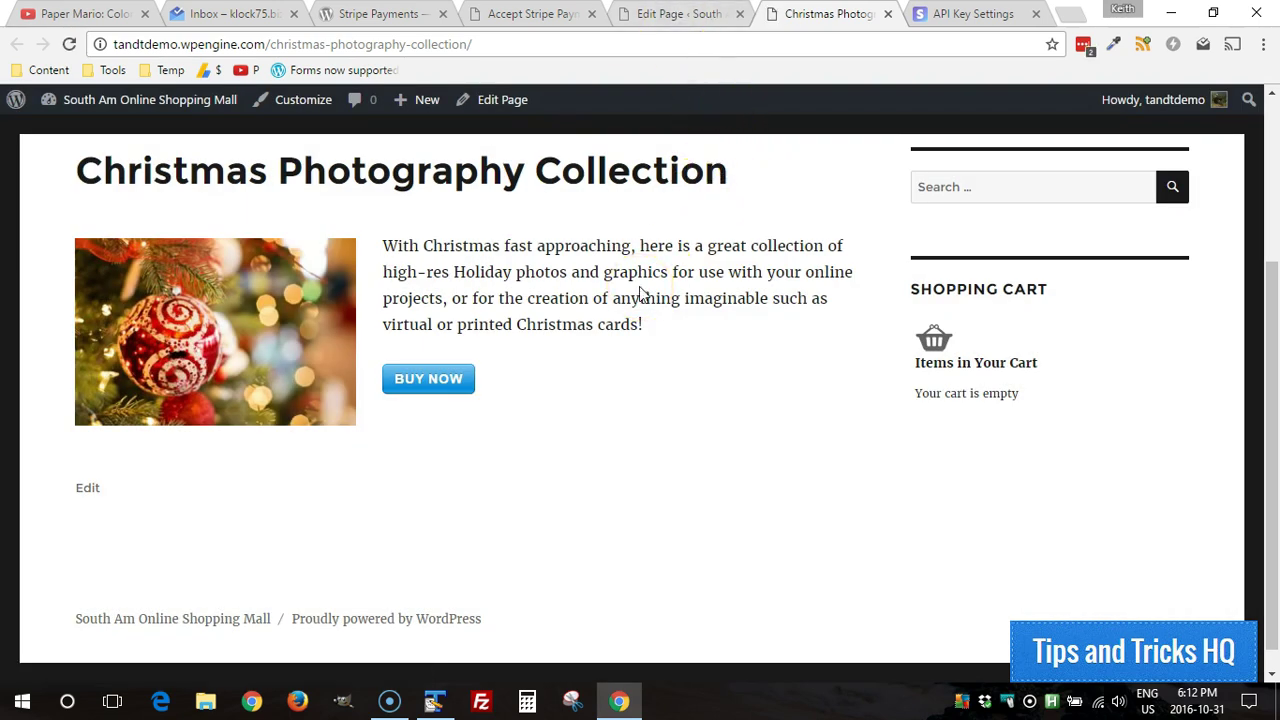
Copy billing_address="1" shipping_address="1" from the TextPad document and paste it at the end of the page's shortcode, inside the closing bracket.
left_click(437, 700)
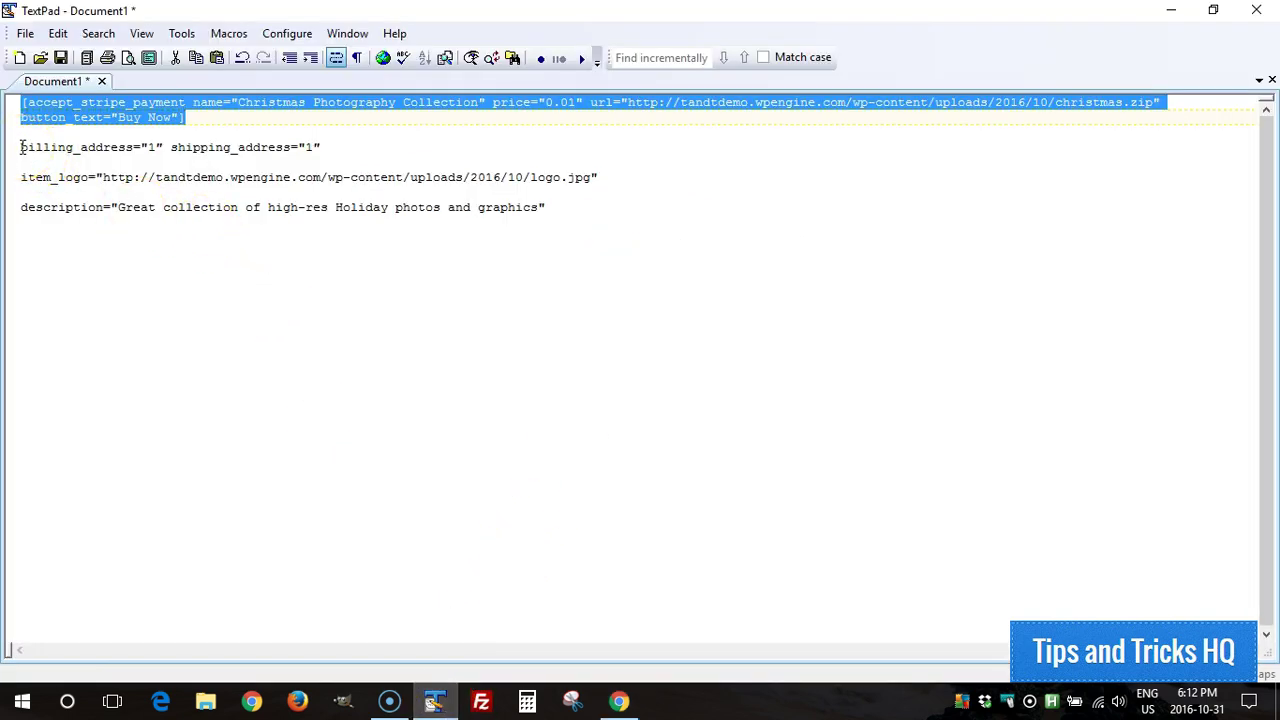
left_click_drag(20, 147, 314, 149)
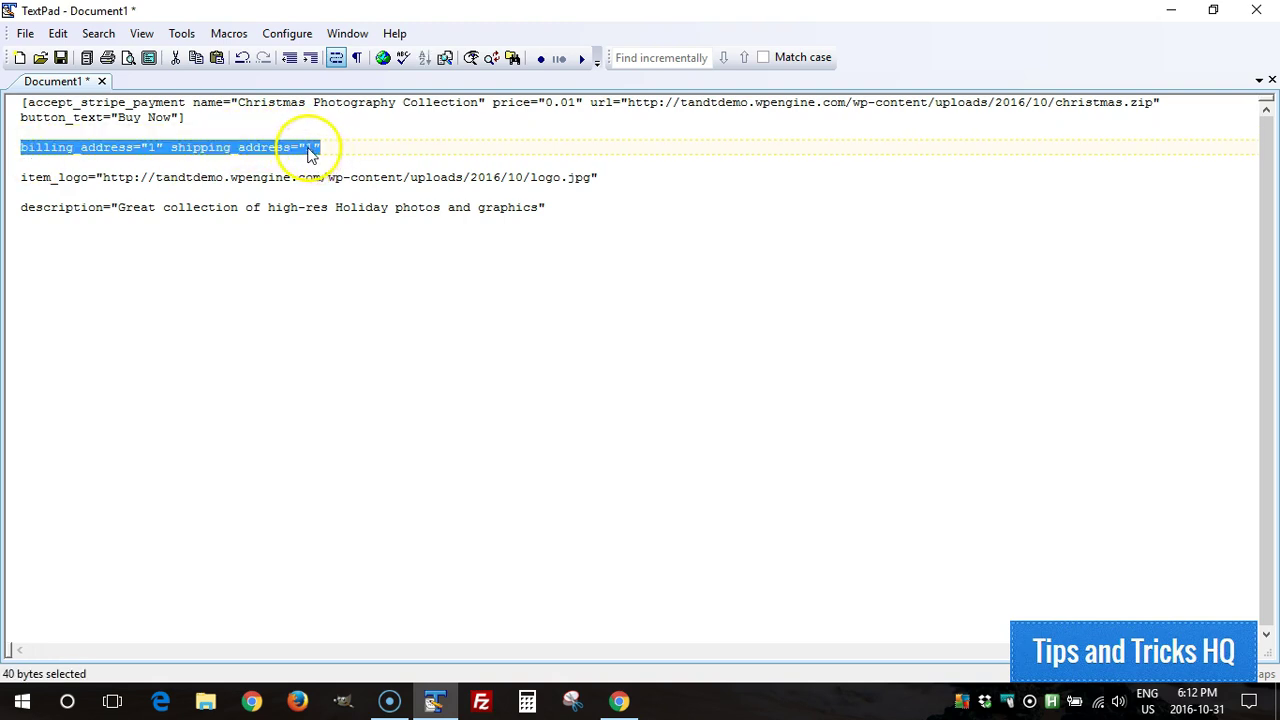
right_click(310, 149)
left_click(360, 208)
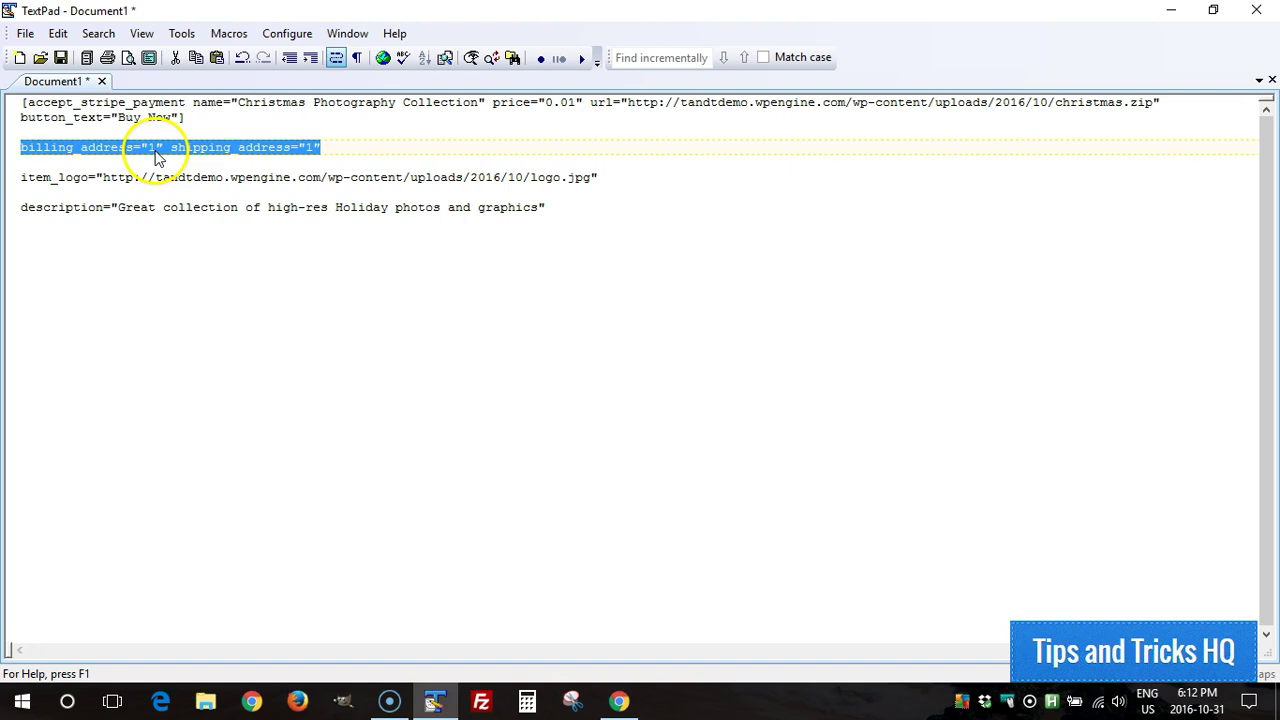
left_click(619, 703)
left_click(655, 14)
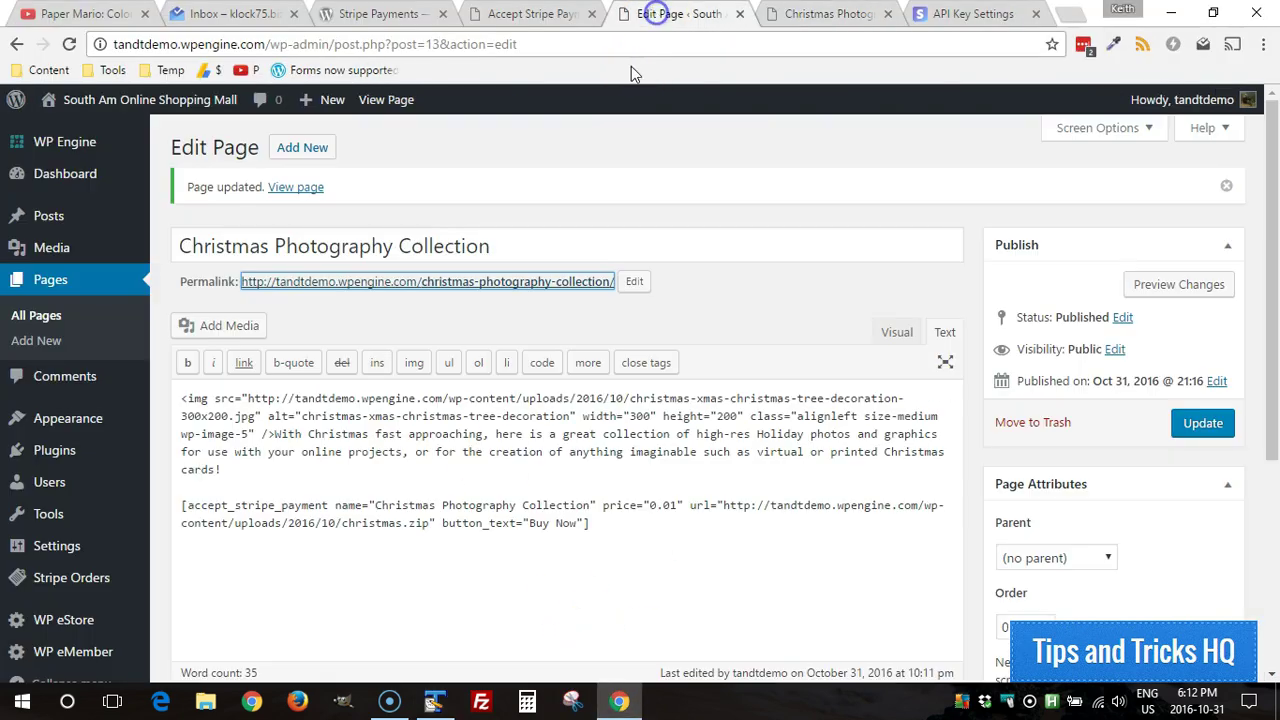
left_click(584, 523)
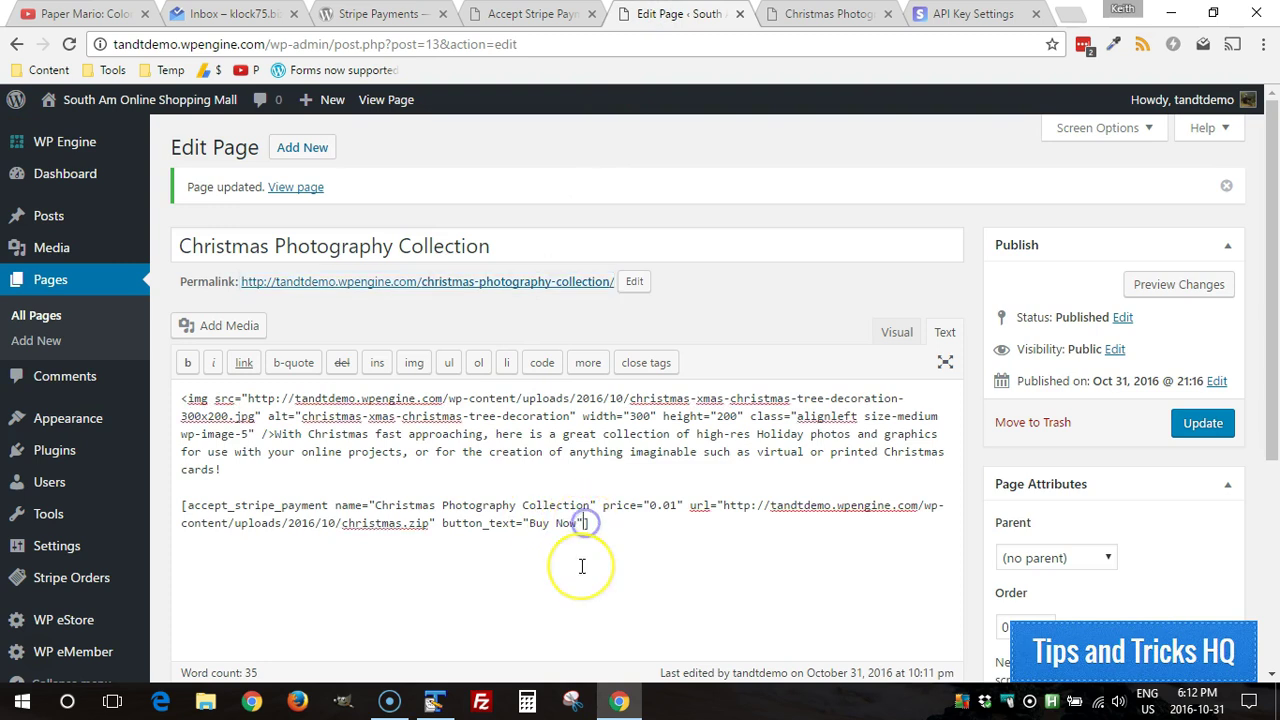
key("ctrl+v")
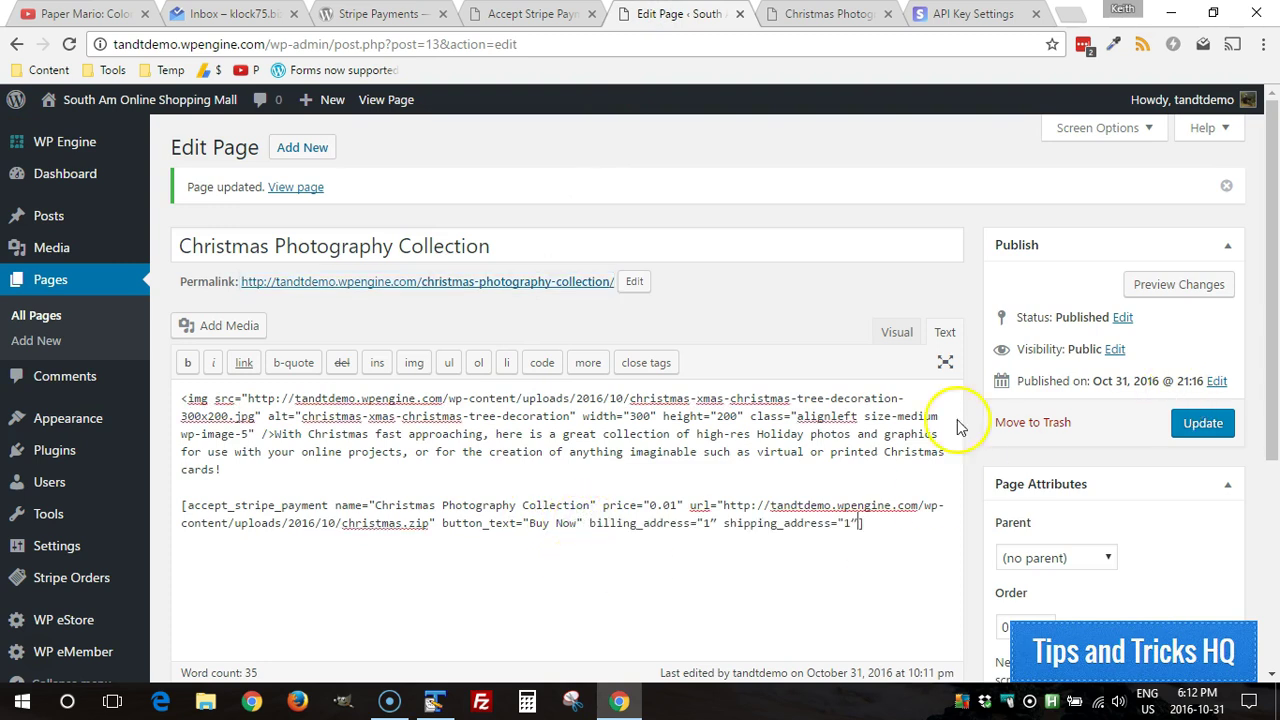
Replace the curly closing quotes of the billing_address and shipping_address values with straight quotes and update the page.
left_click(711, 522)
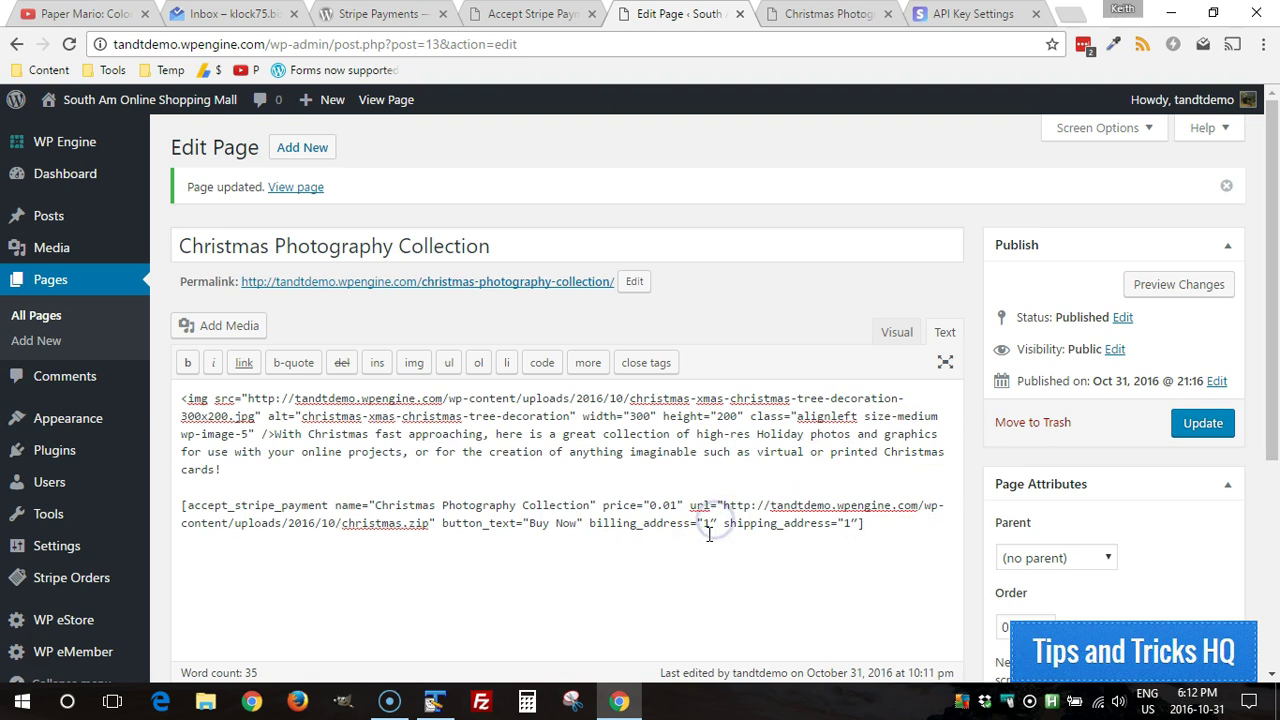
left_click(855, 523)
key("BackSpace")
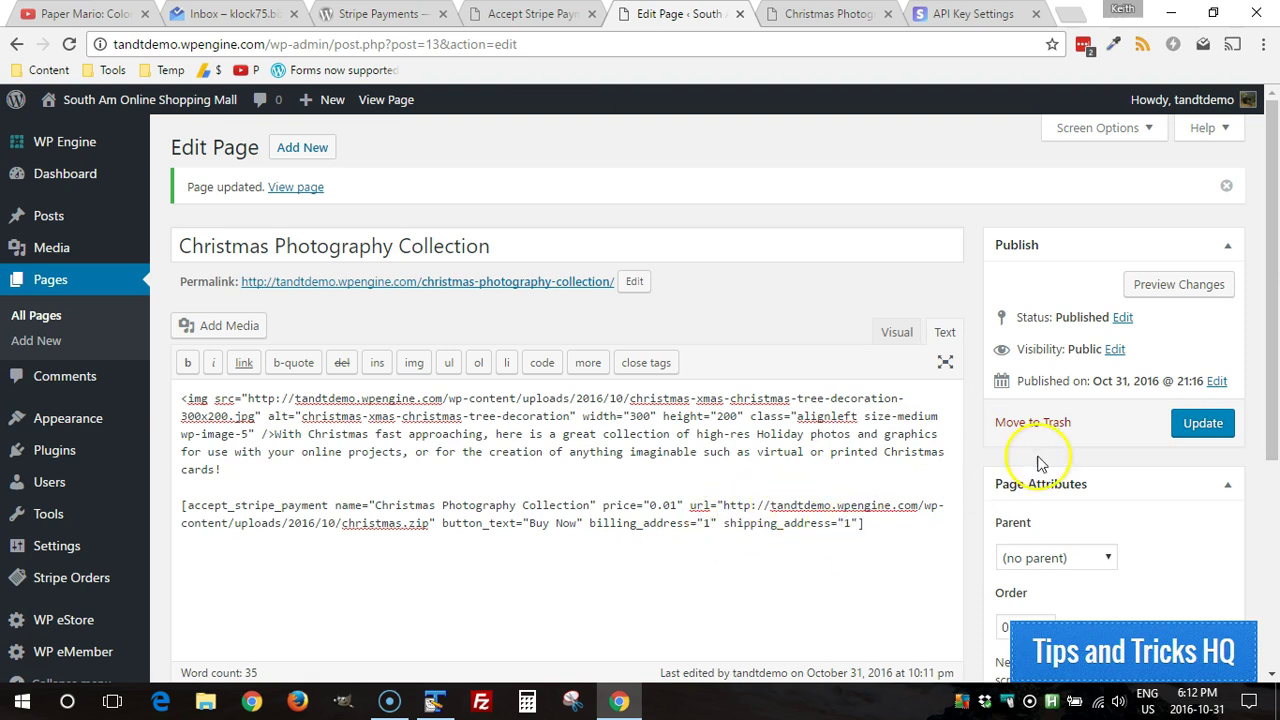
left_click(1203, 423)
Reload the published page and check the Buy Now checkout form for billing and shipping address fields, closing it without paying.
left_click(800, 12)
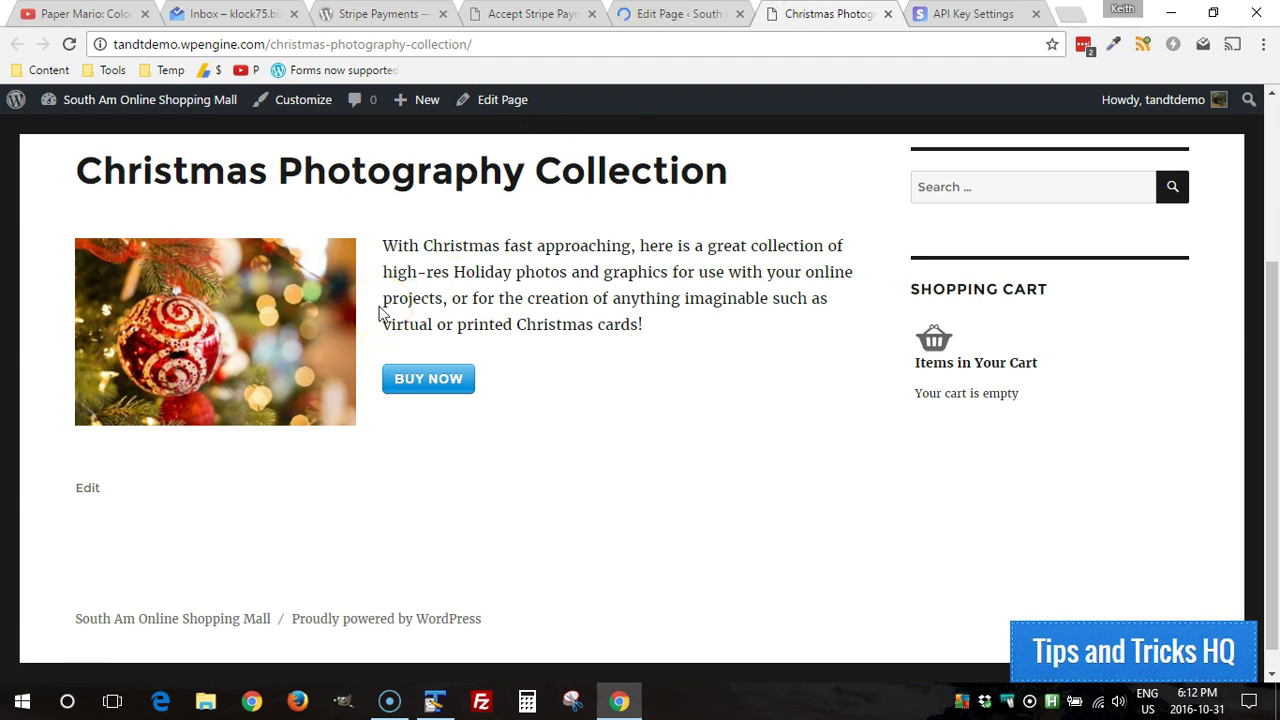
key("F5")
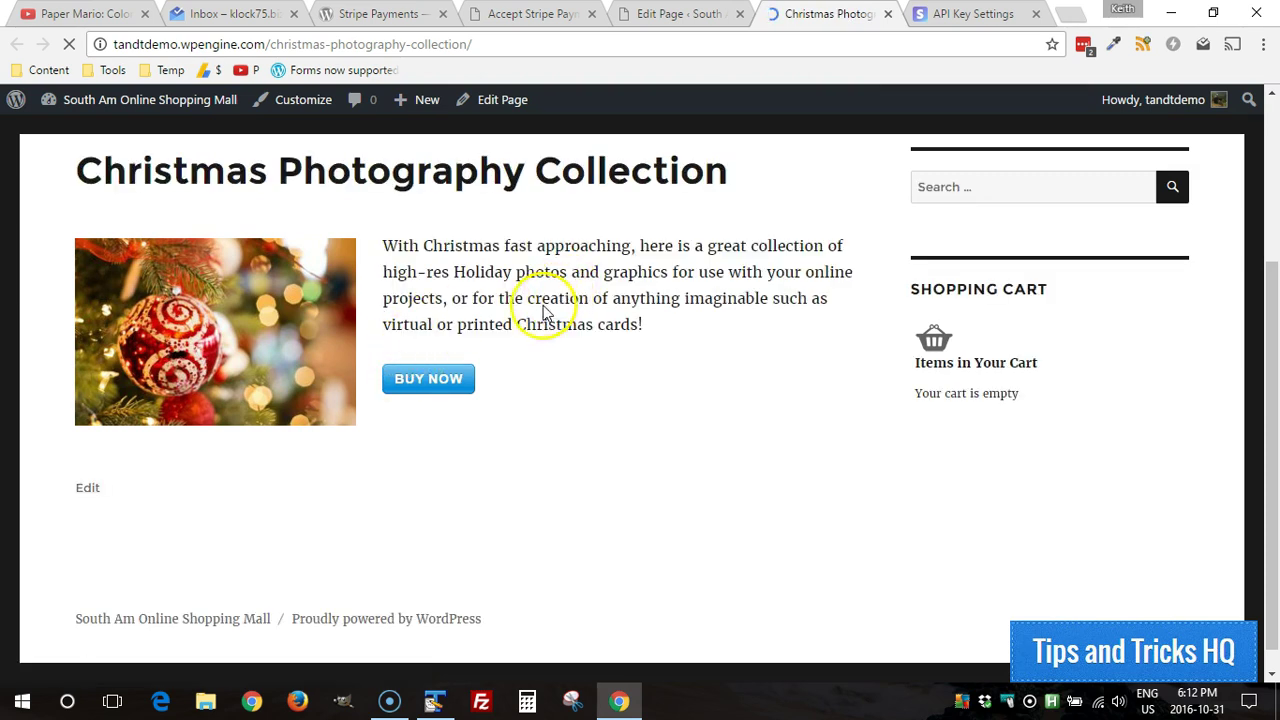
left_click(435, 400)
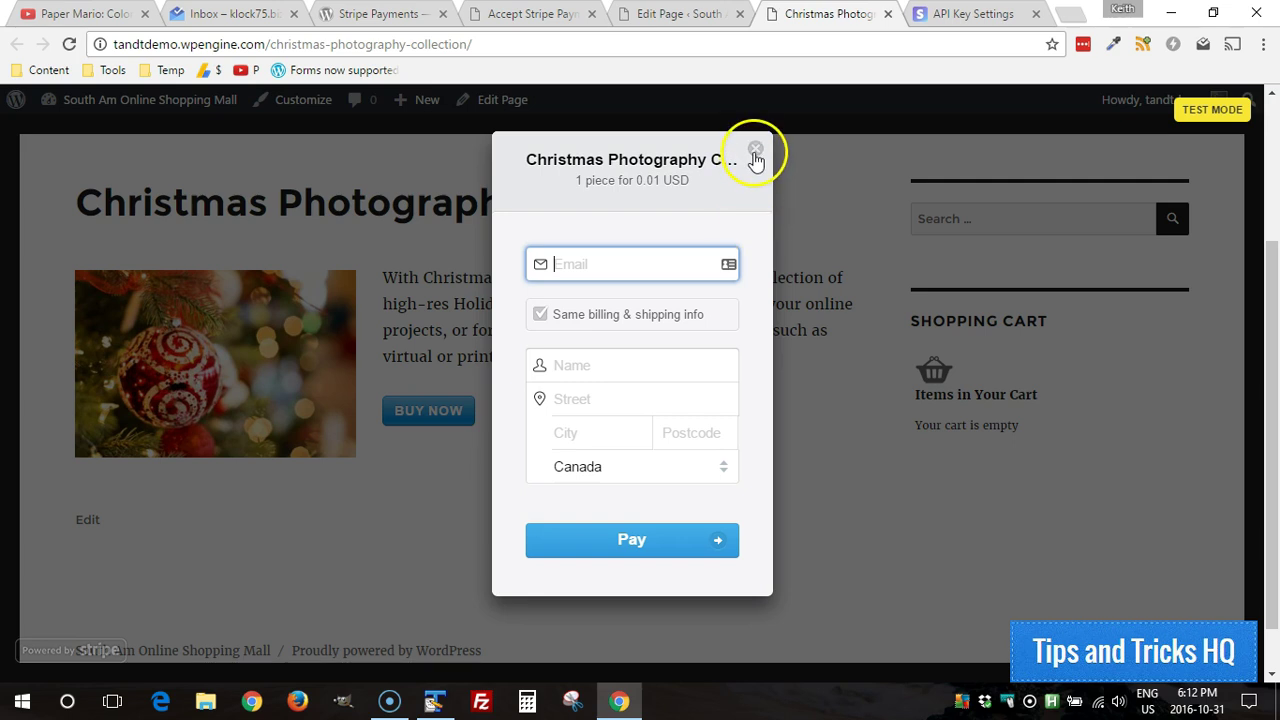
left_click(755, 156)
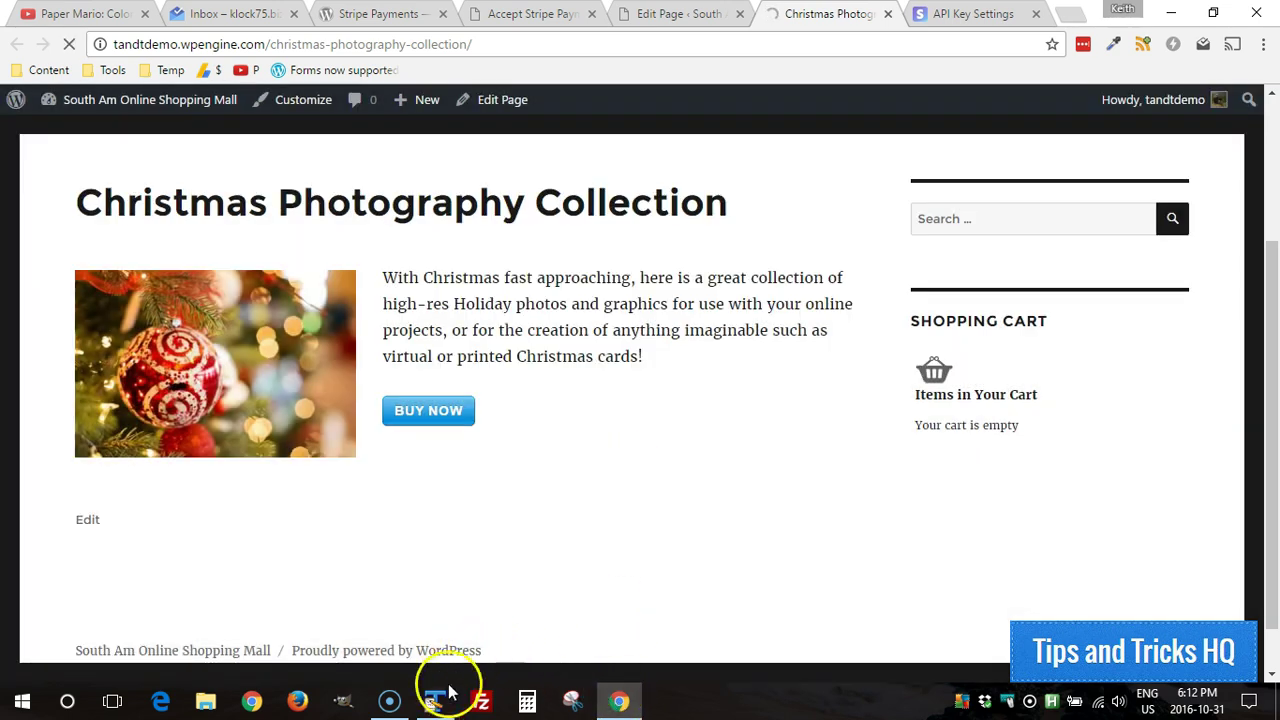
Copy the item_logo attribute for logo.jpg from the TextPad document, paste it after shipping_address in the shortcode, and update the page.
left_click(436, 700)
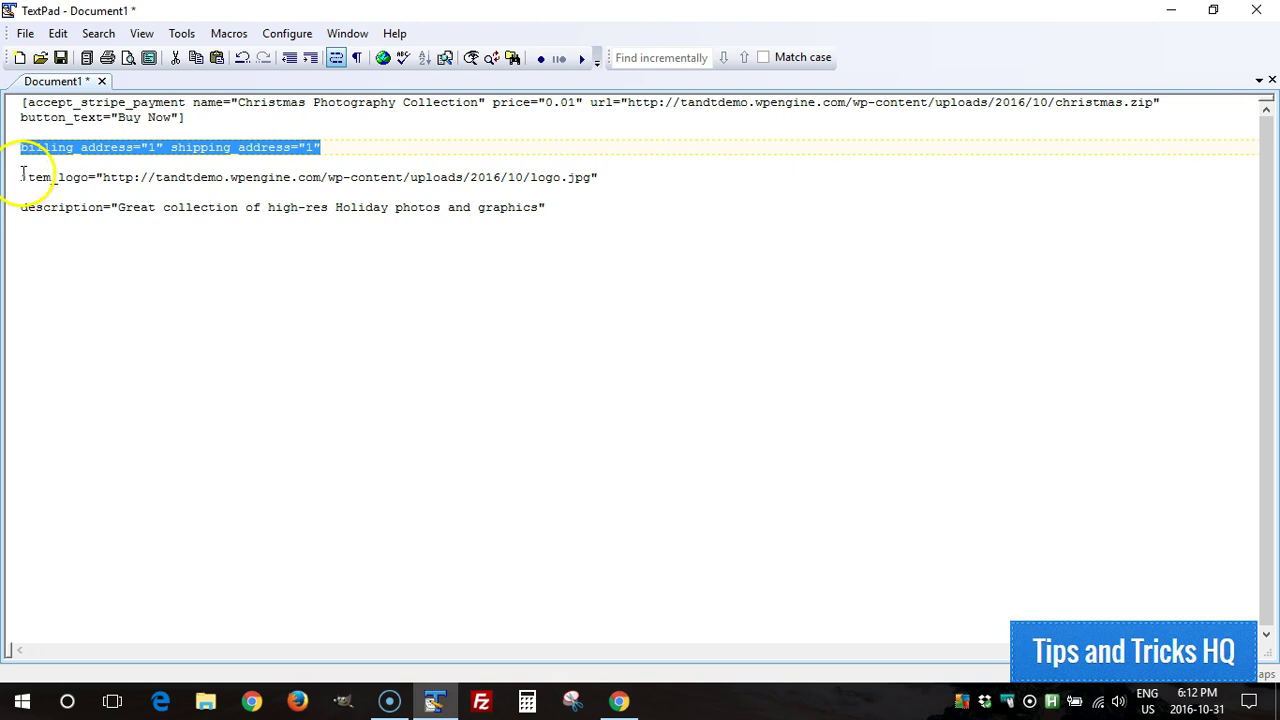
left_click_drag(21, 177, 600, 181)
key("ctrl+c")
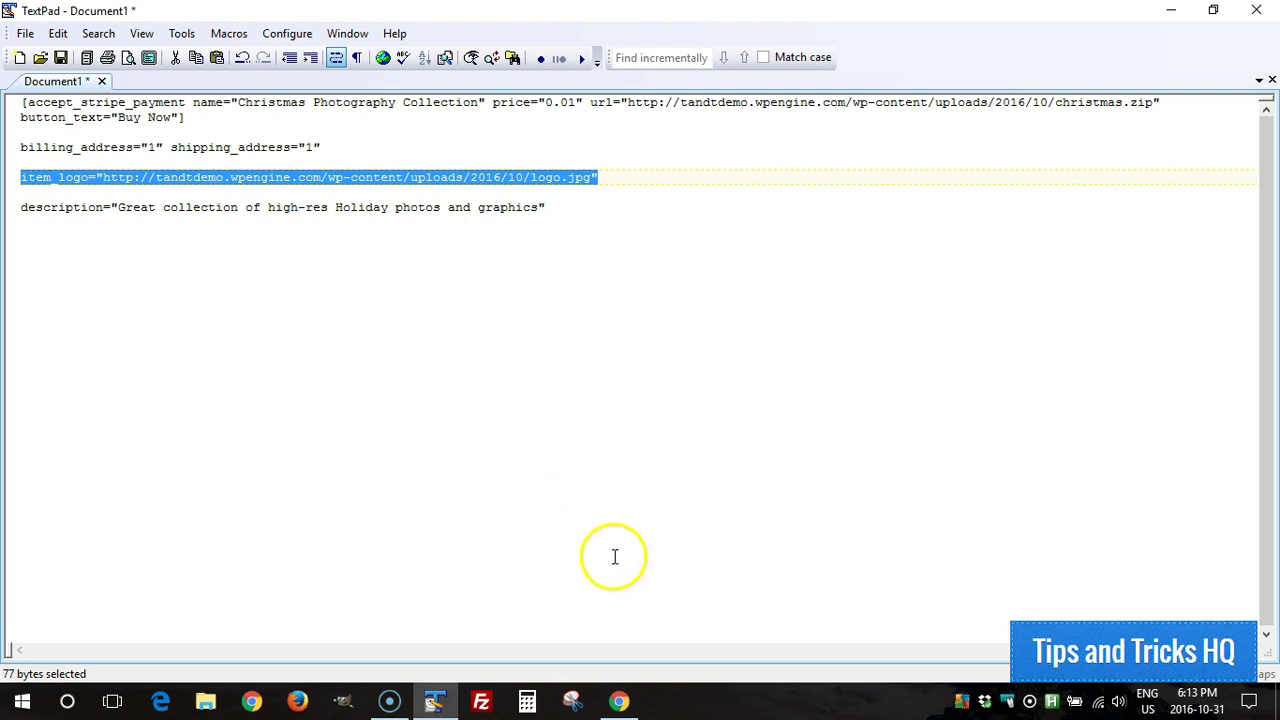
left_click(619, 702)
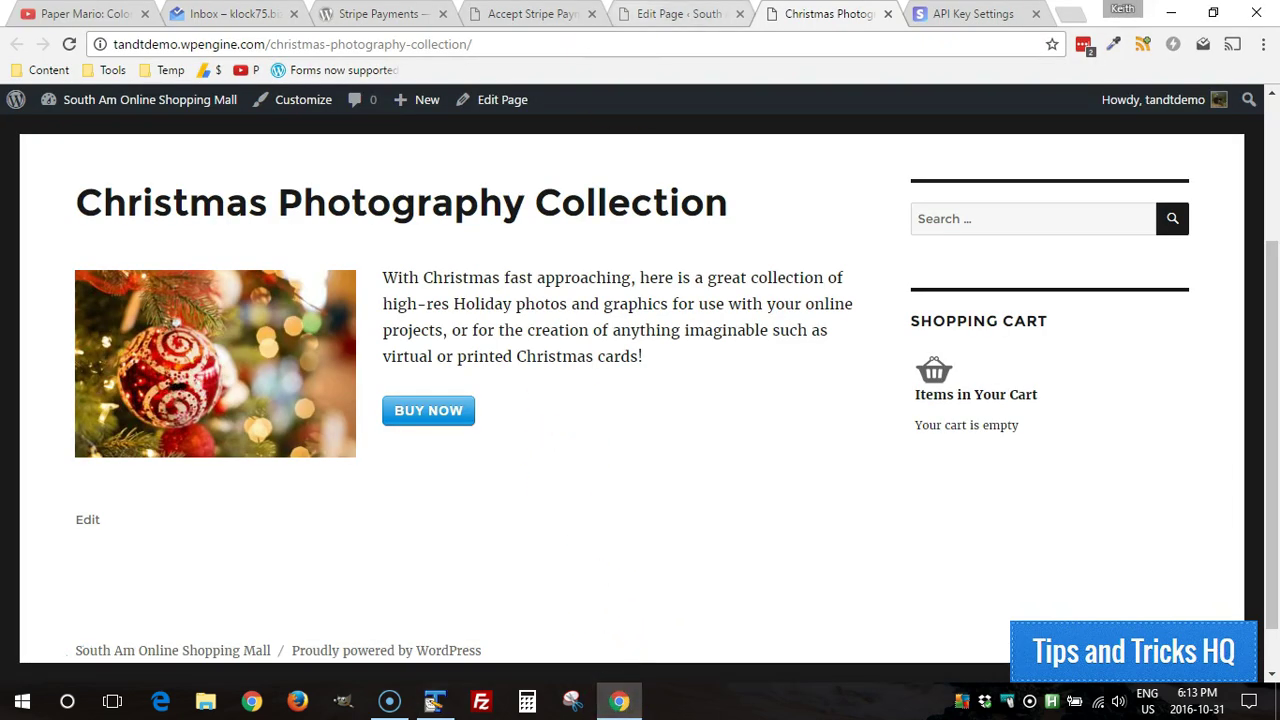
left_click(640, 13)
left_click(864, 522)
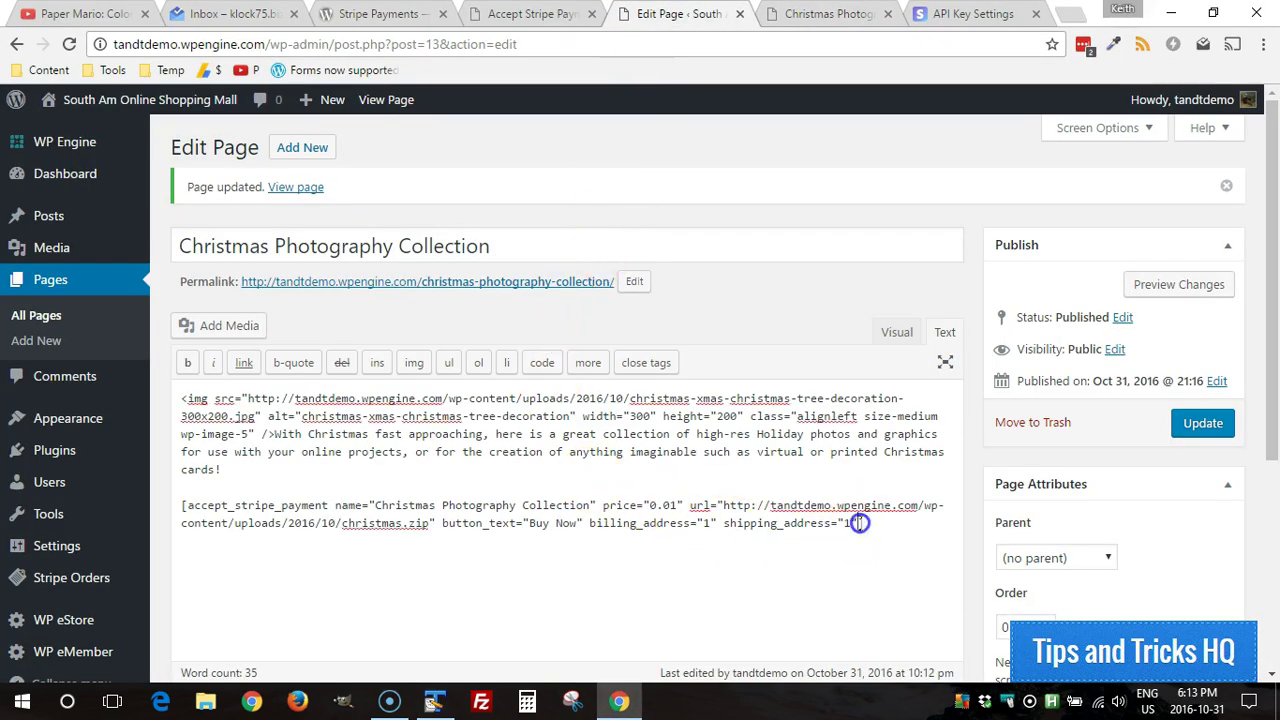
key("ctrl+v")
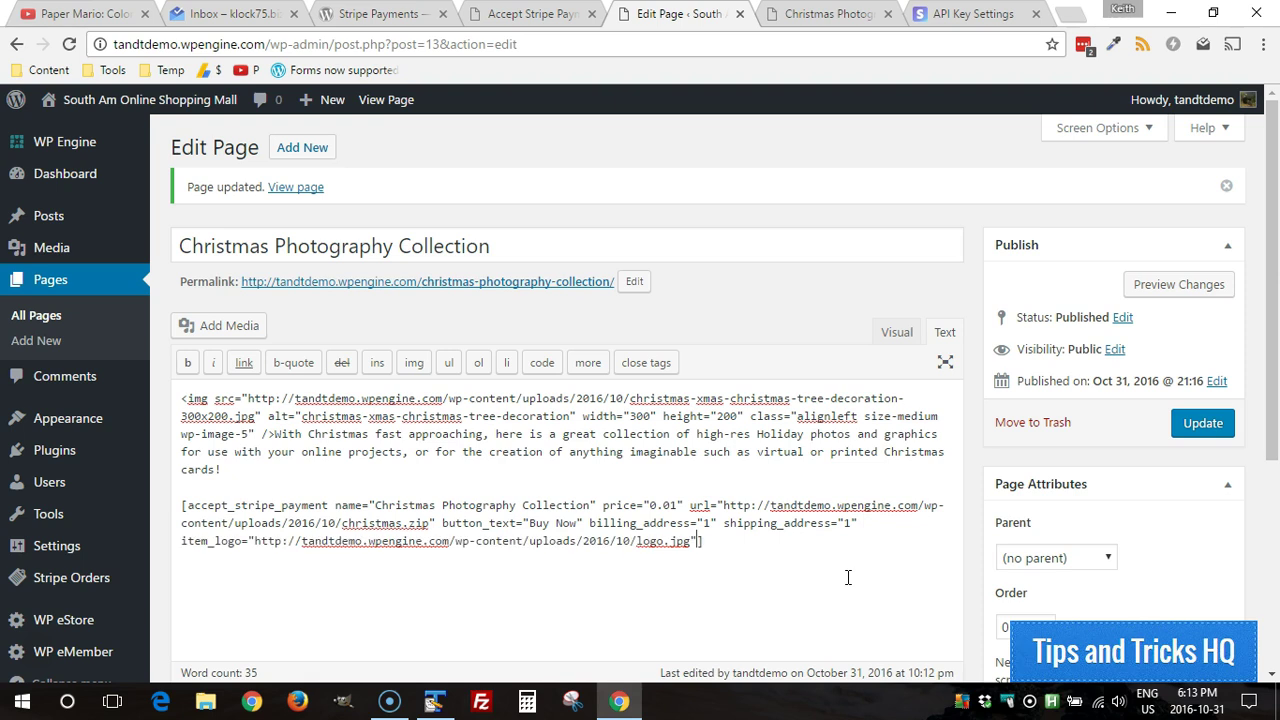
left_click(1197, 437)
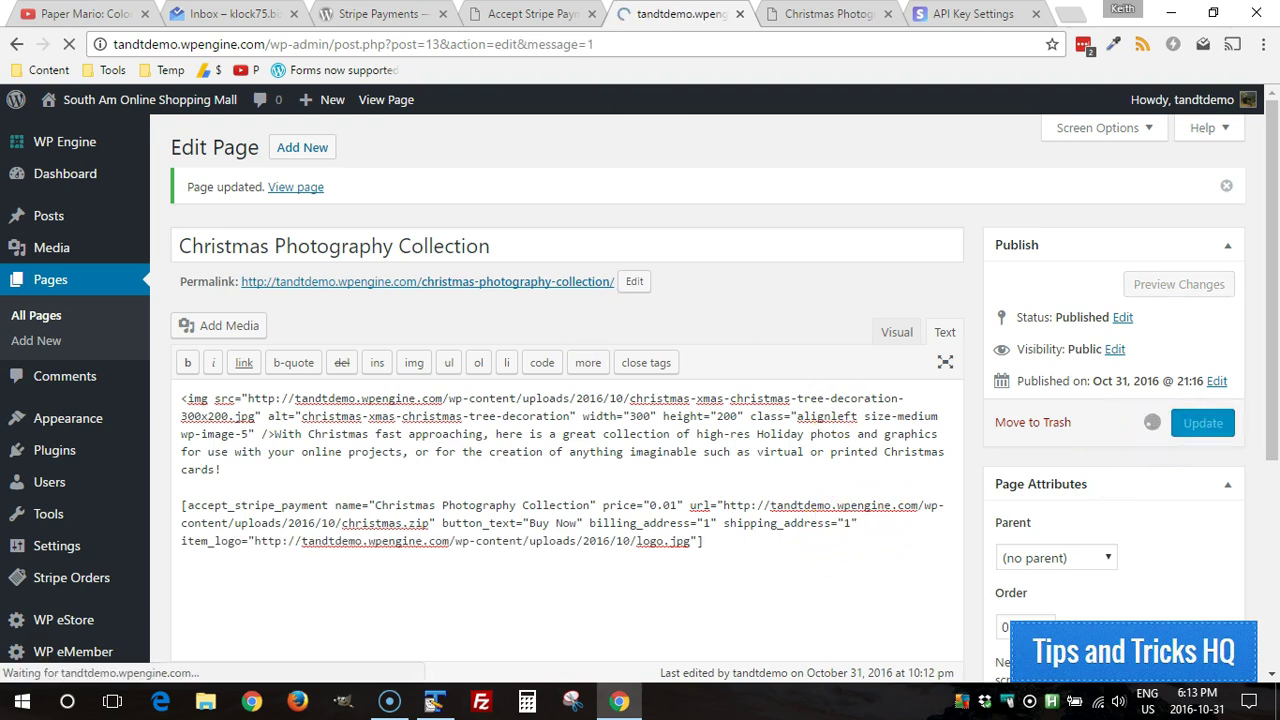
Reload the published page and check the item logo in the Buy Now checkout form, closing it without paying.
left_click(825, 13)
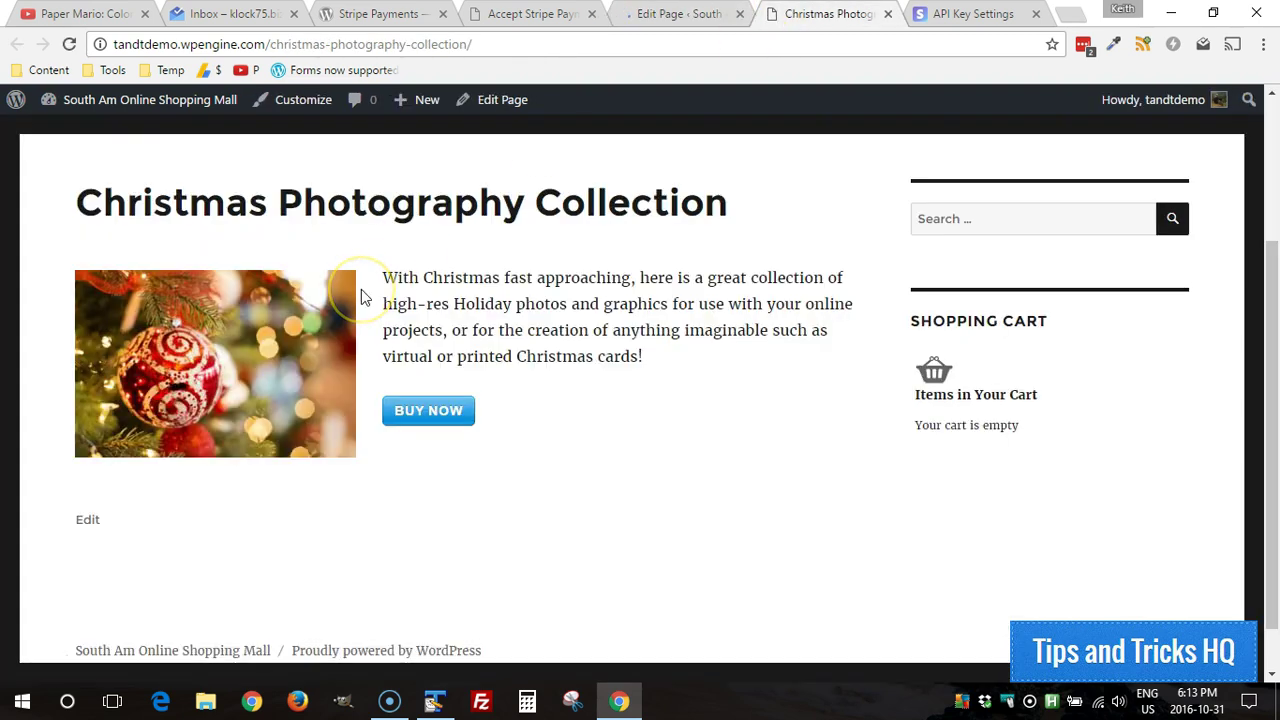
key("F5")
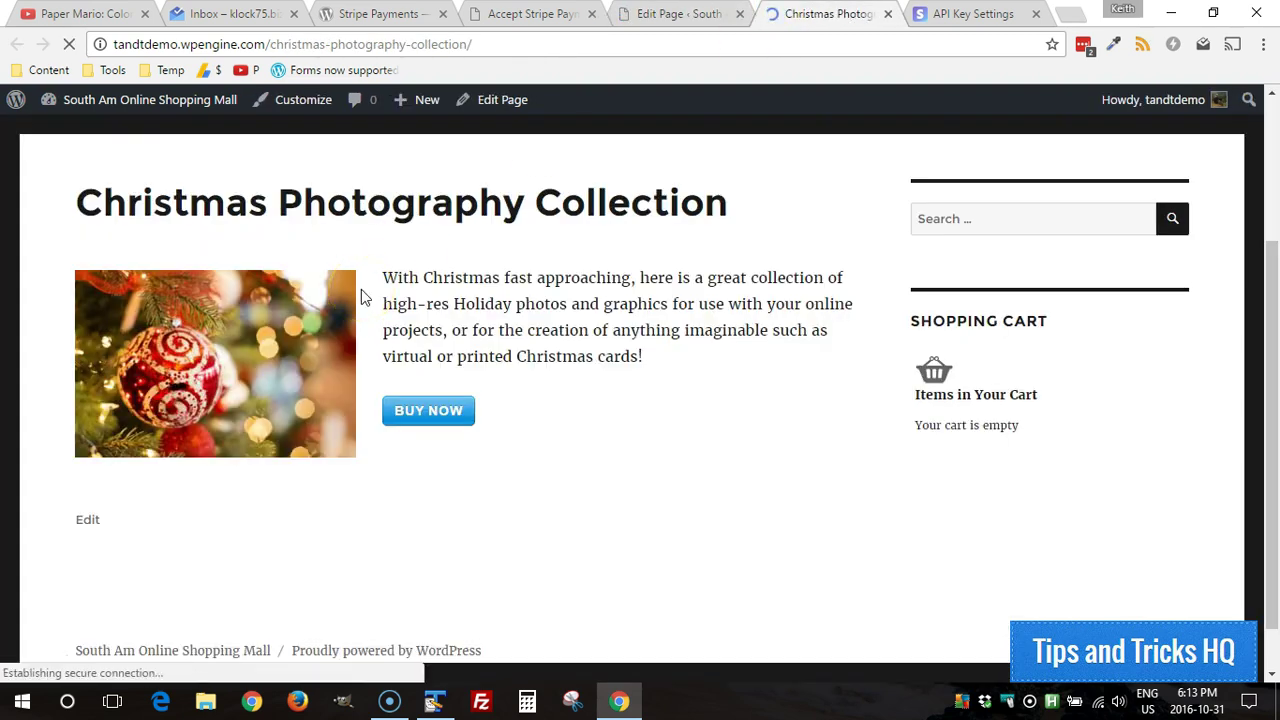
left_click(294, 333)
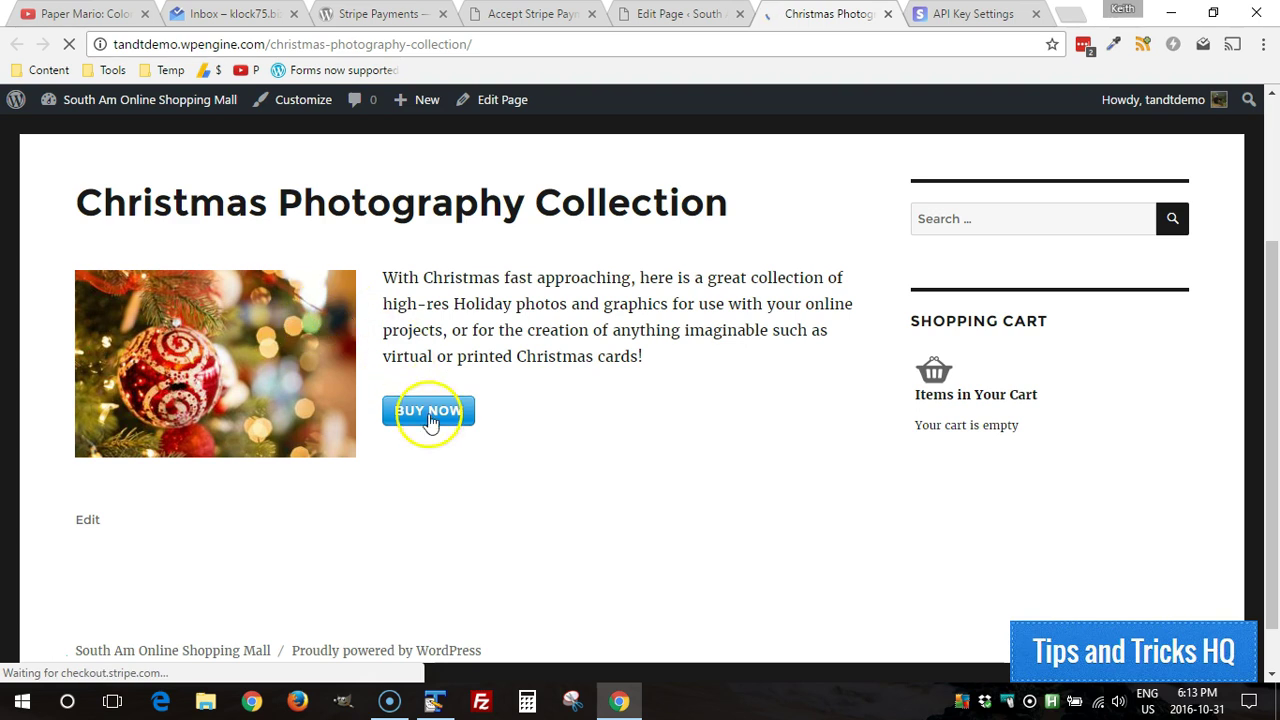
left_click(434, 418)
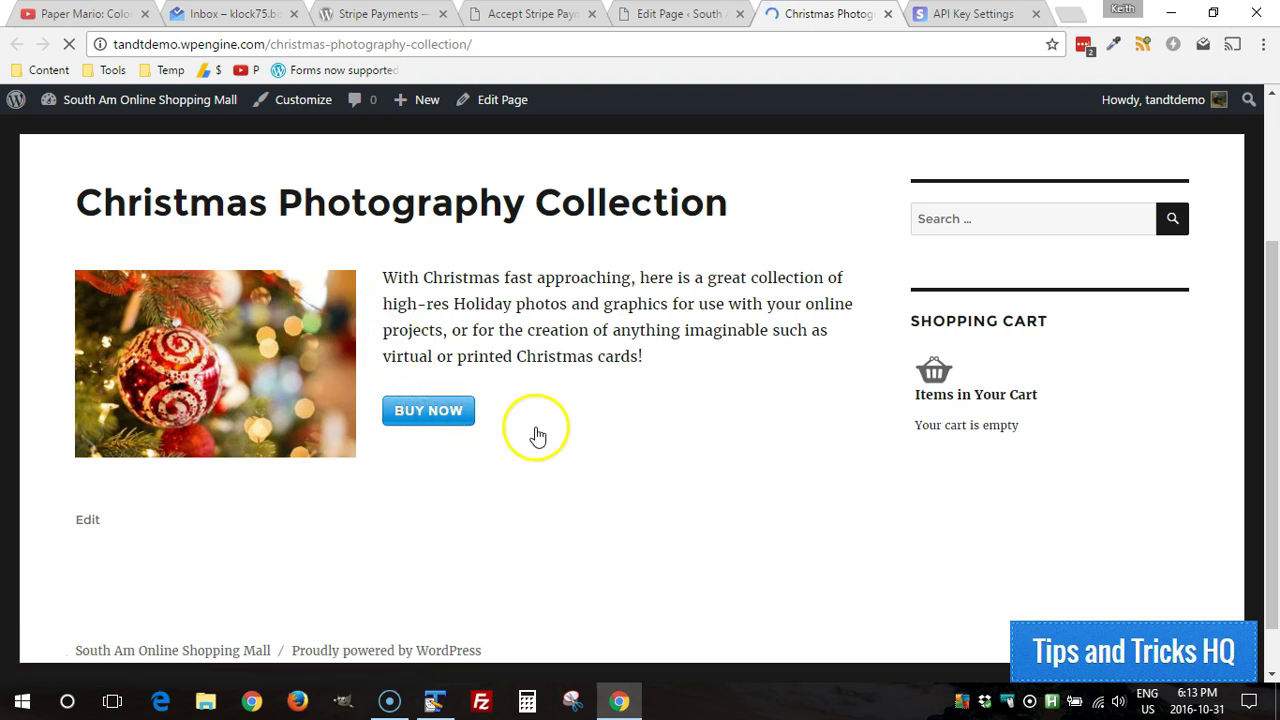
left_click(424, 415)
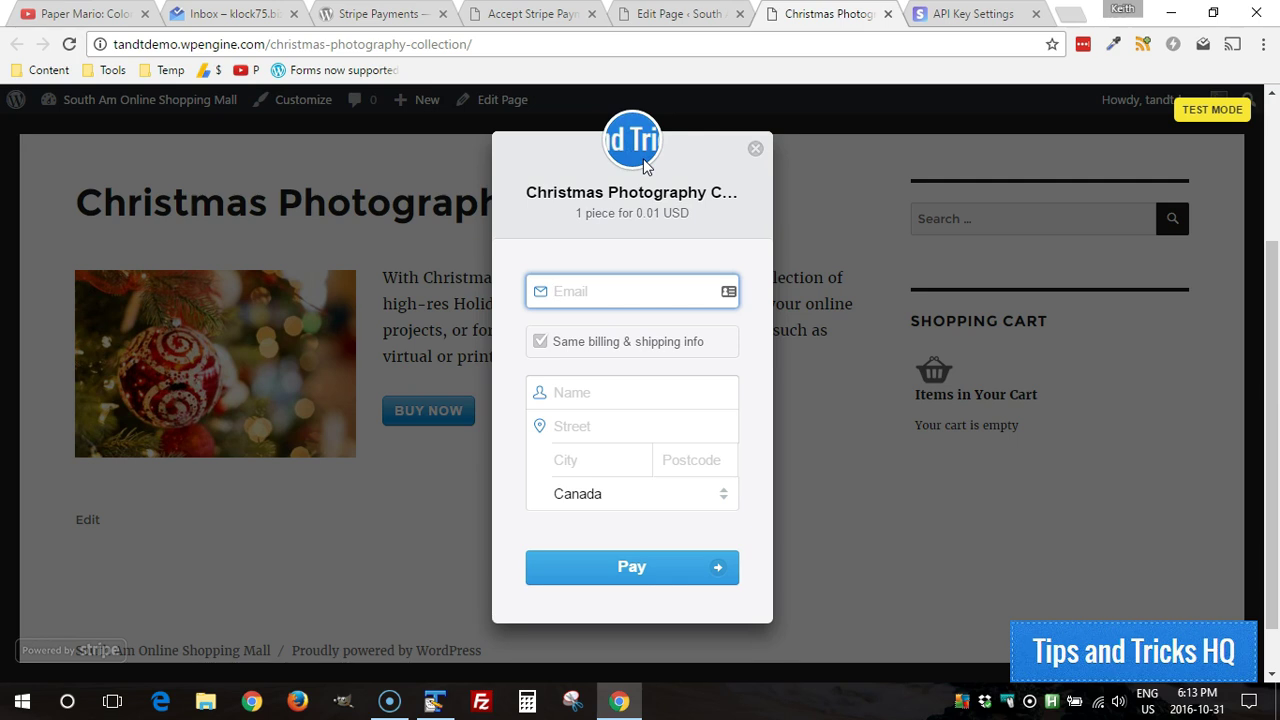
left_click(755, 149)
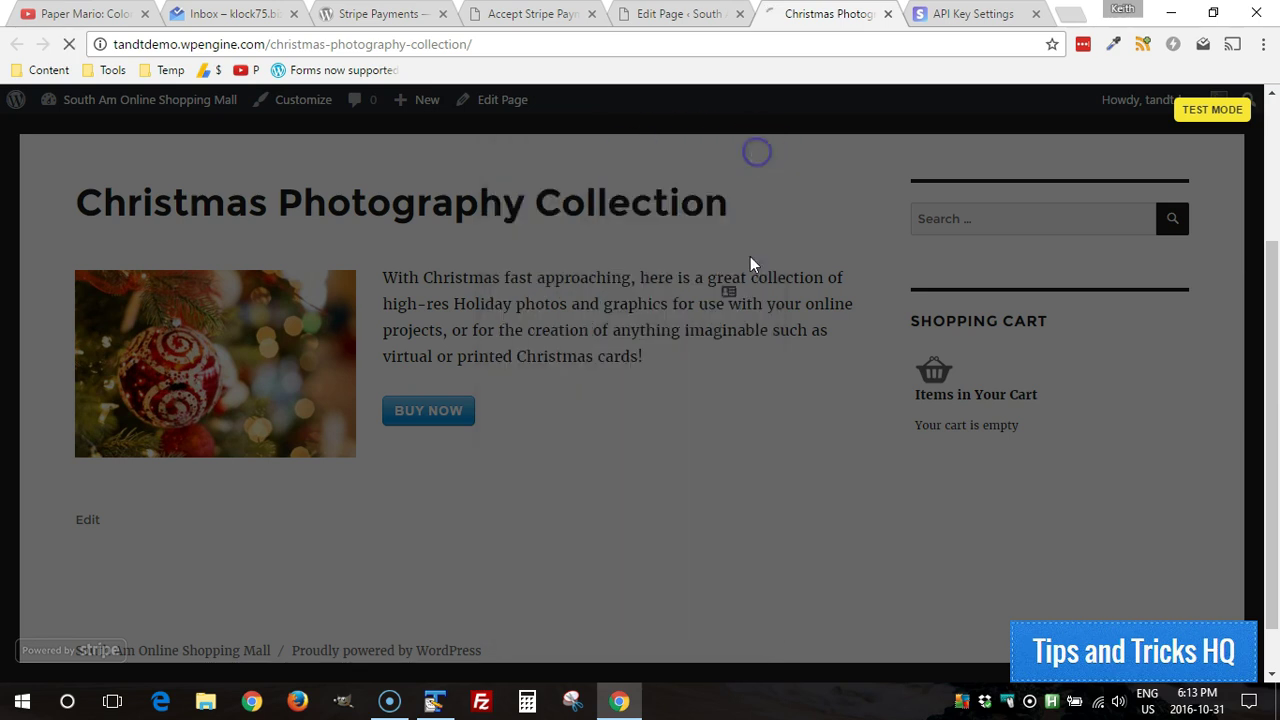
Copy the description attribute "Great collection of high-res Holiday photos and graphics" from the TextPad document, paste it after item_logo in the shortcode, and update the page.
left_click(437, 702)
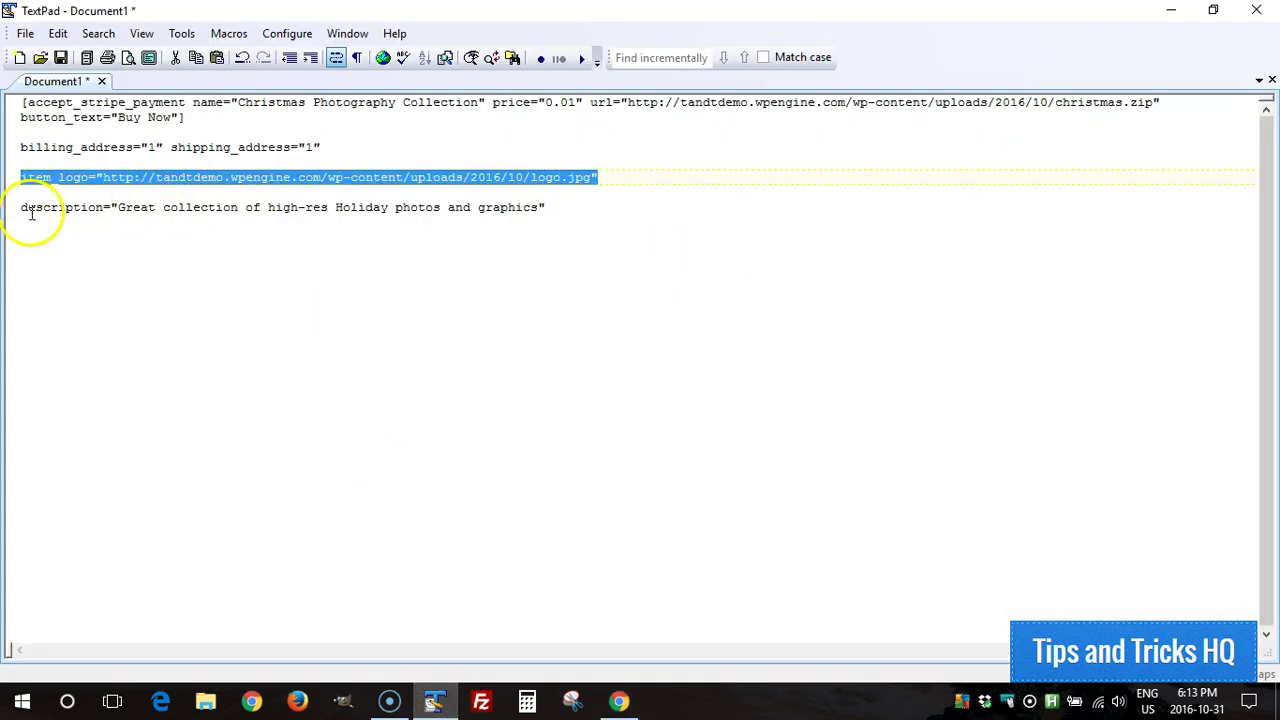
left_click_drag(22, 209, 546, 213)
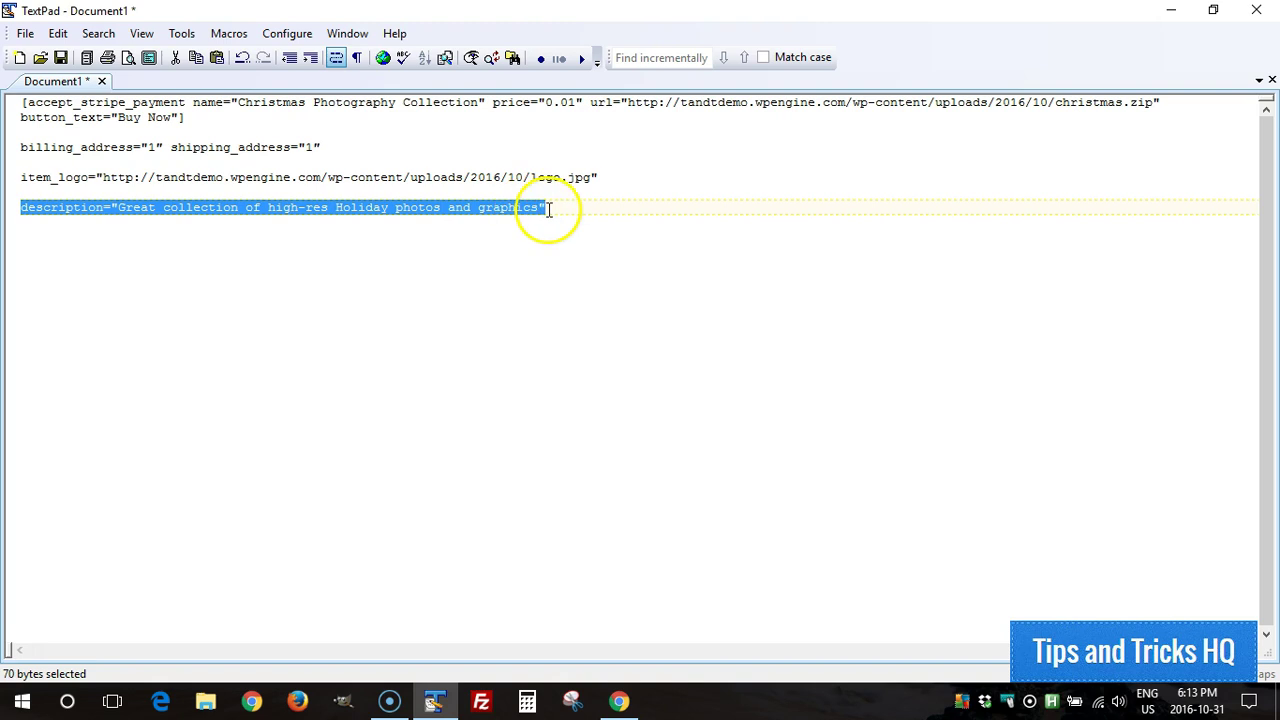
right_click(548, 215)
left_click(585, 269)
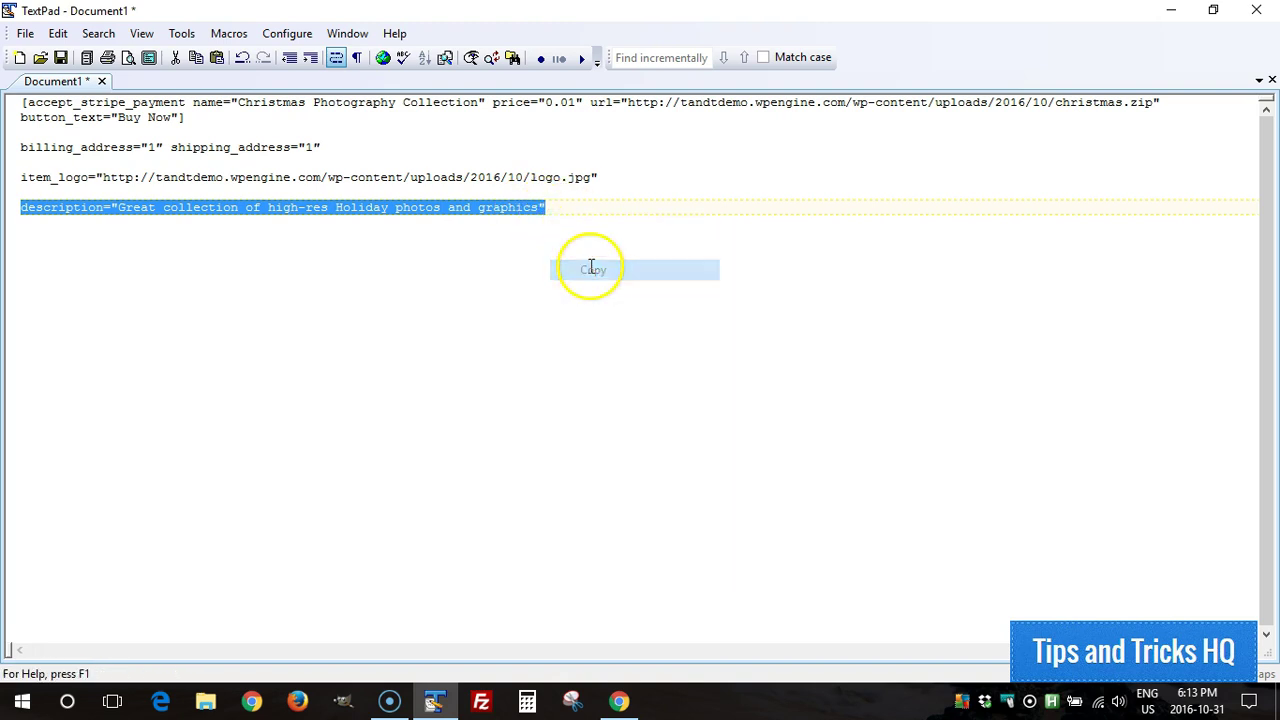
left_click(616, 700)
left_click(682, 14)
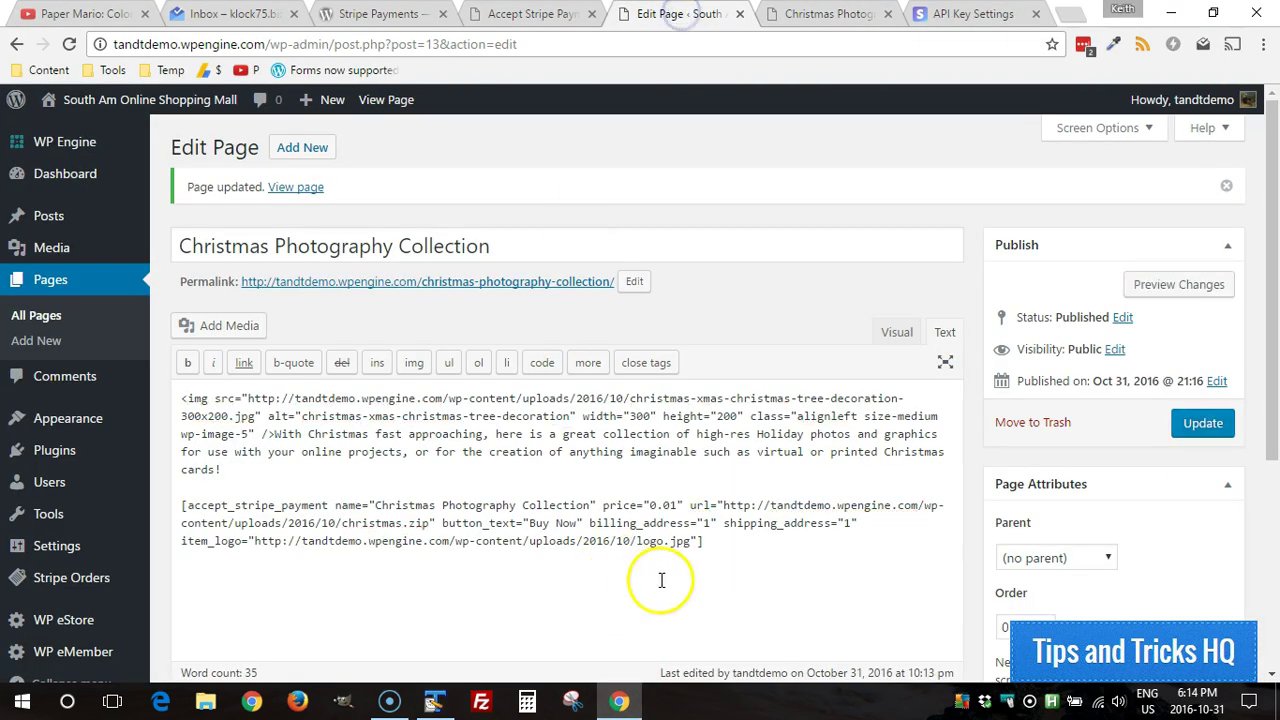
left_click(695, 543)
key("ctrl+v")
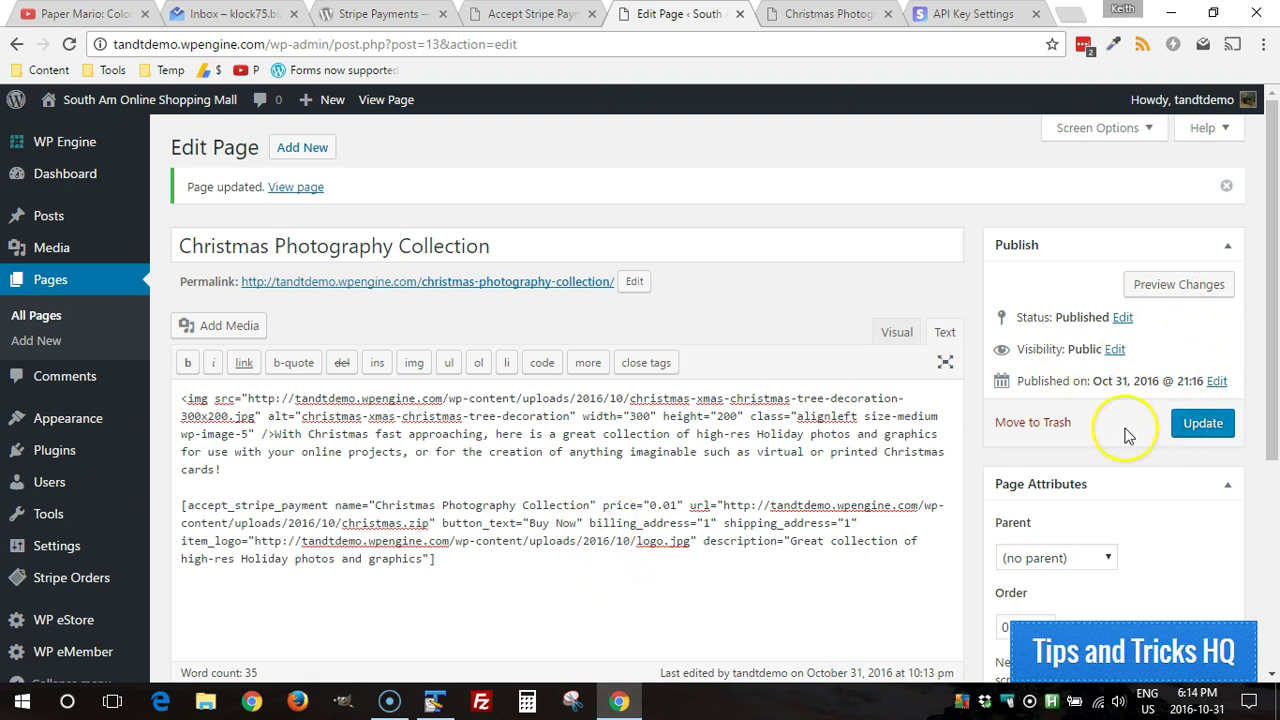
left_click(1195, 423)
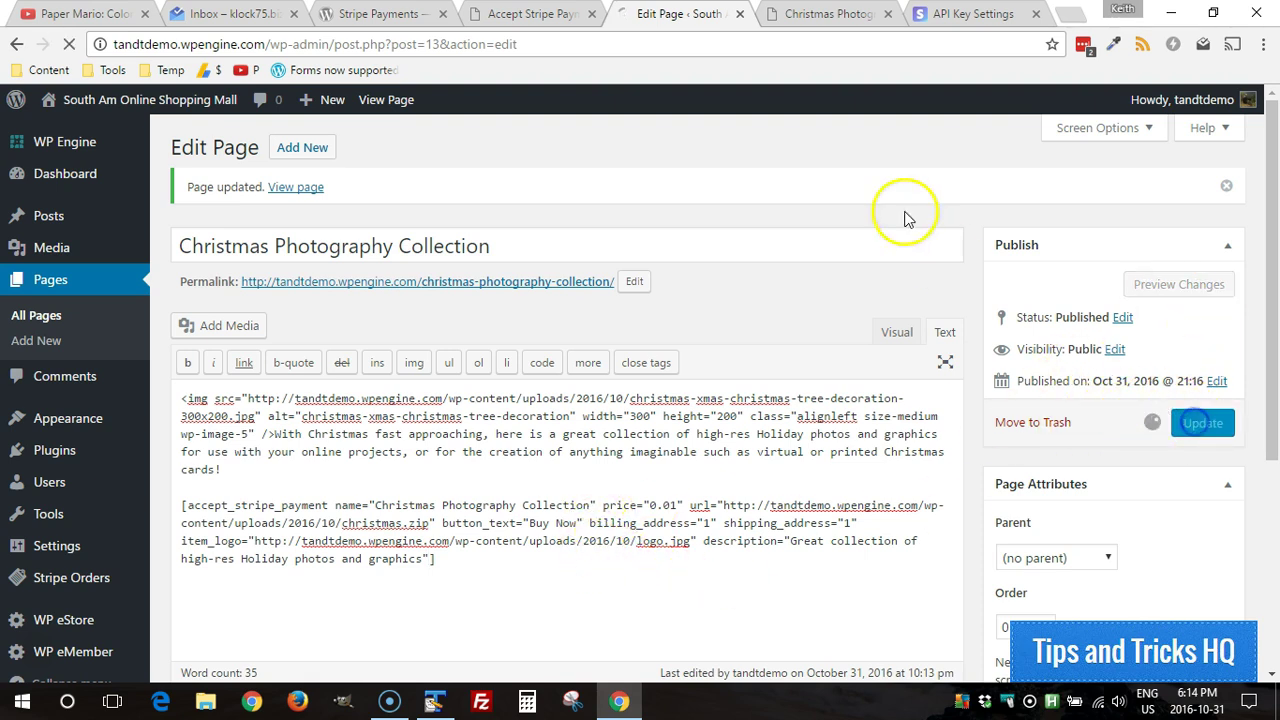
Reload the published Christmas Photography Collection page and check the item description in the Buy Now checkout form.
left_click(820, 14)
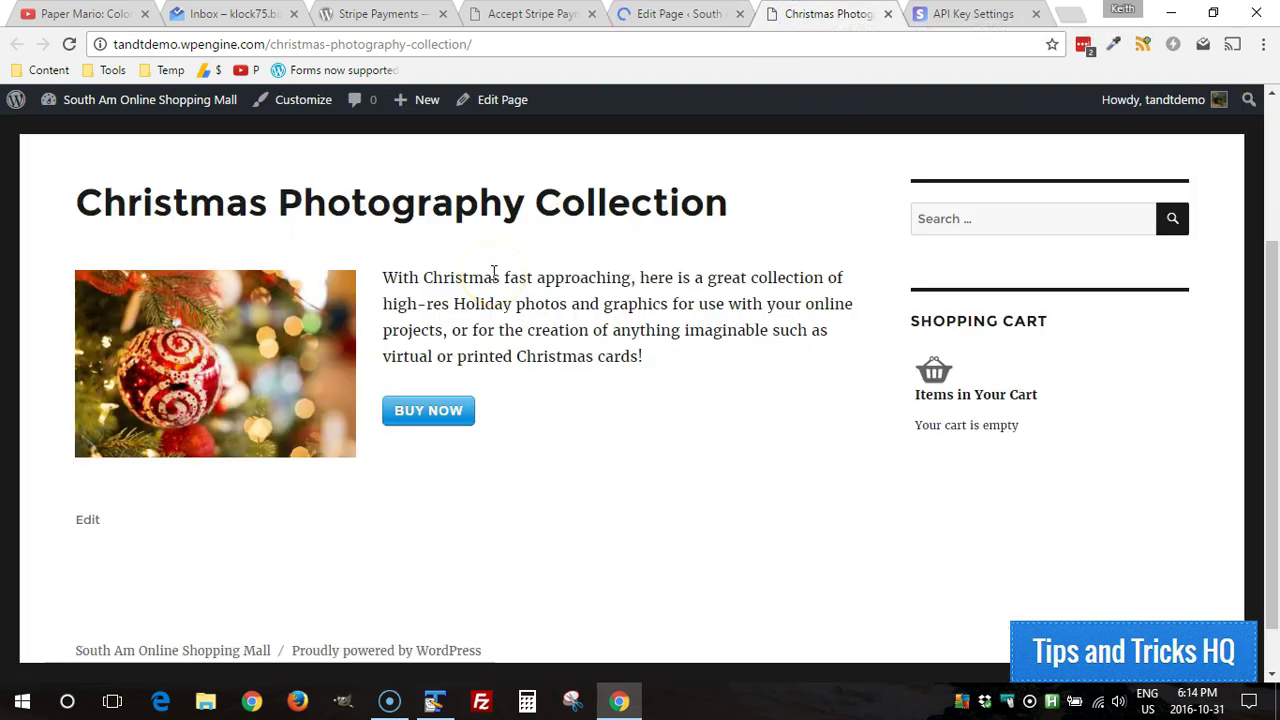
key("F5")
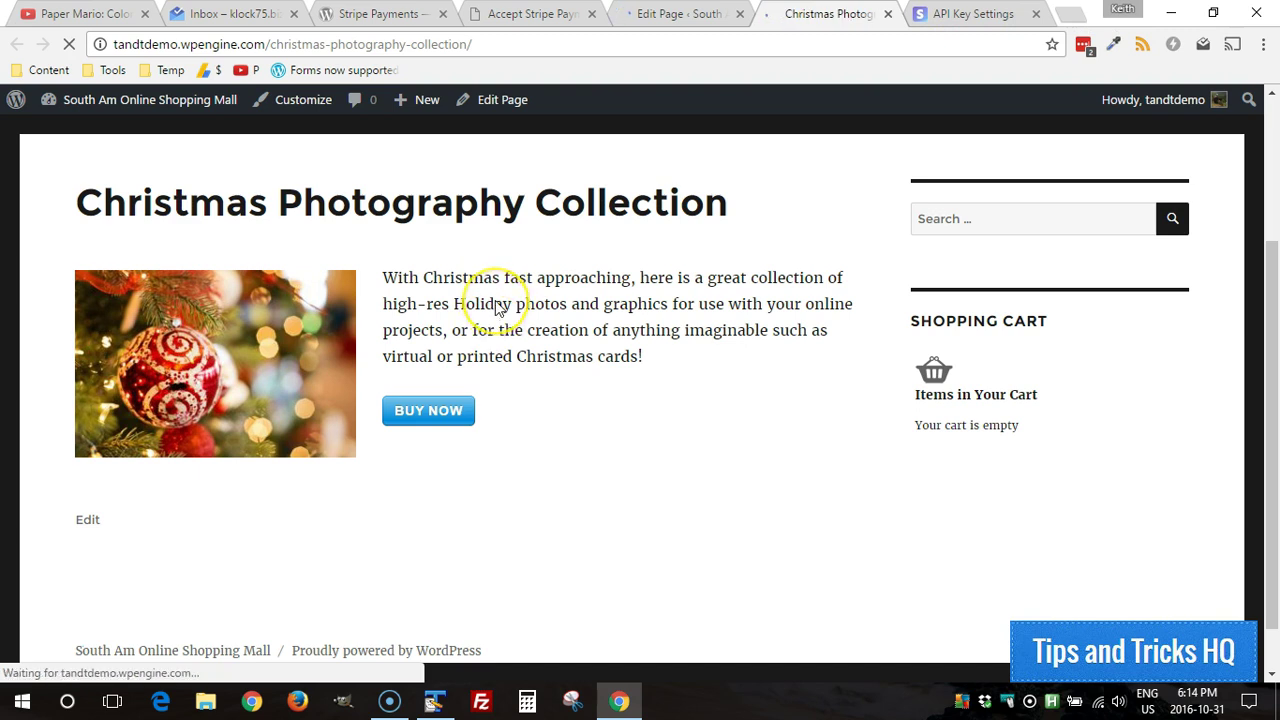
left_click(428, 411)
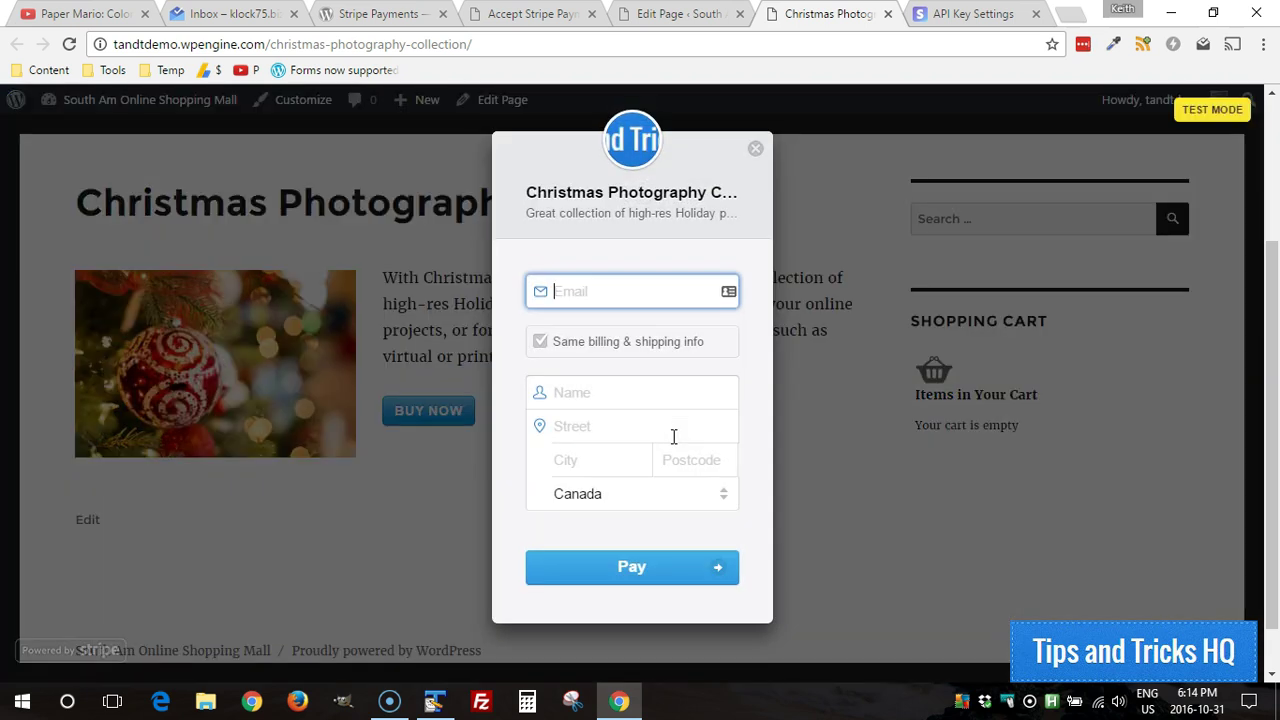
left_click(527, 213)
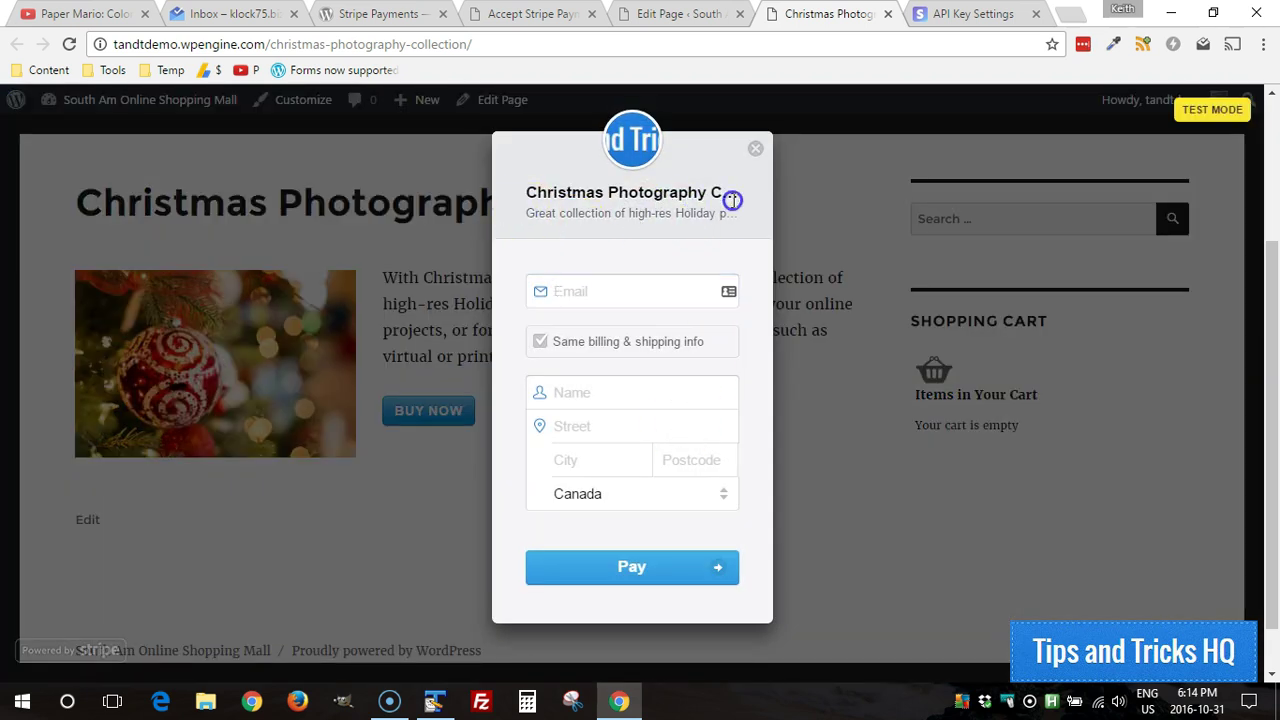